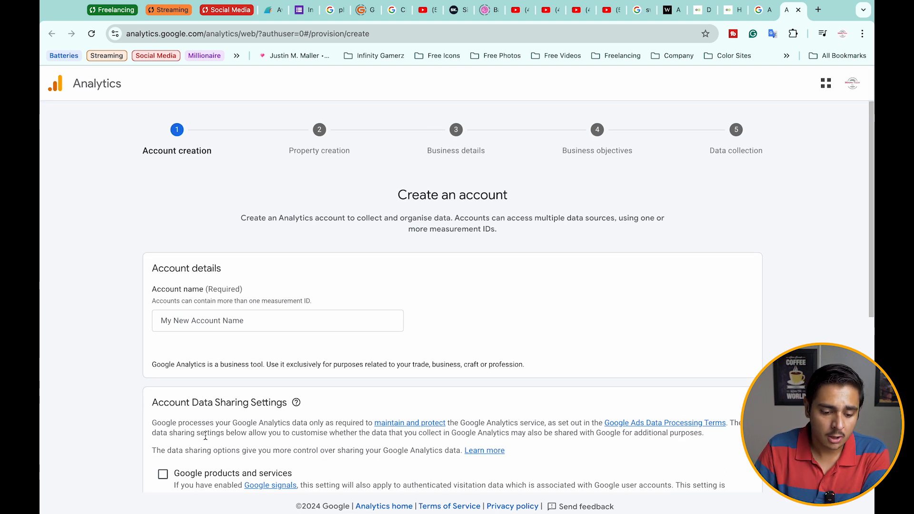
Enable the Google products and services option in the account data sharing settings.
scroll(125, 347, down, 1)
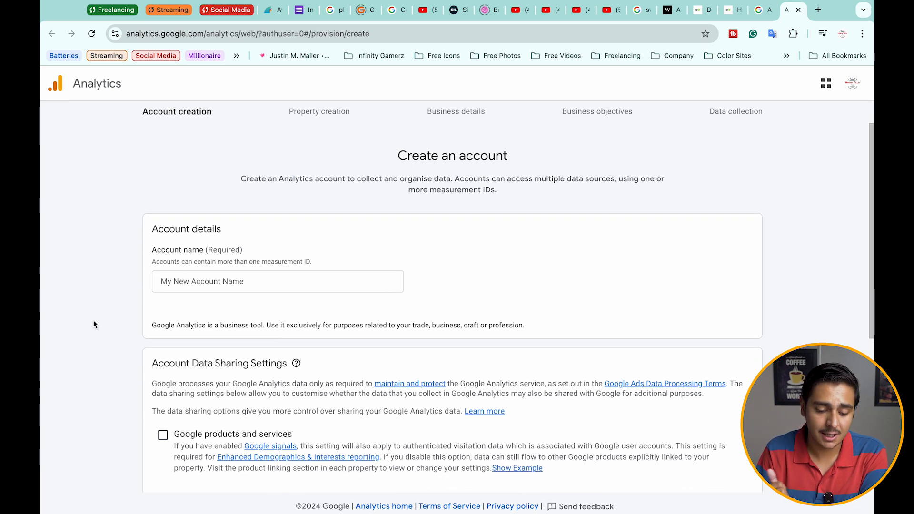
scroll(94, 324, down, 5)
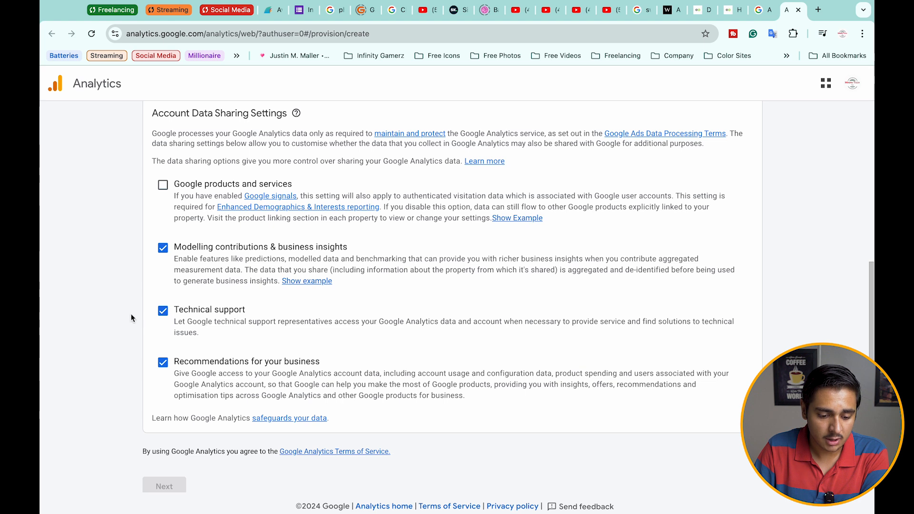
scroll(131, 318, down, 1)
scroll(115, 276, up, 2)
click(163, 230)
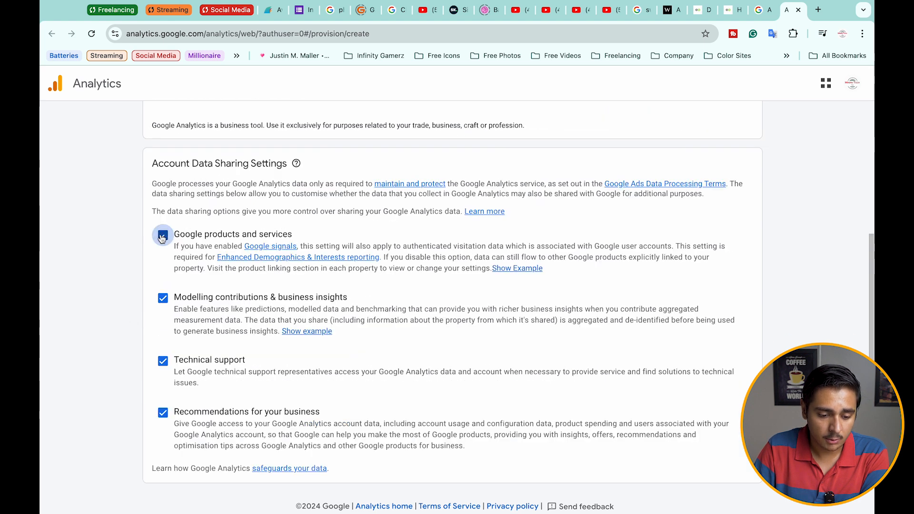
Name the new account "Infinity Gamerz Account" and proceed to property creation.
scroll(100, 300, down, 2)
scroll(105, 295, up, 6)
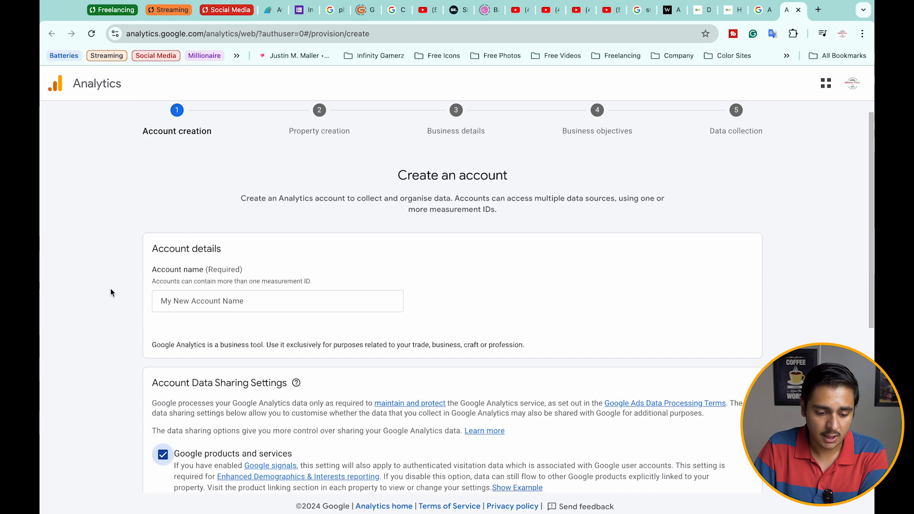
click(186, 305)
text(Infinity Gamerz Account)
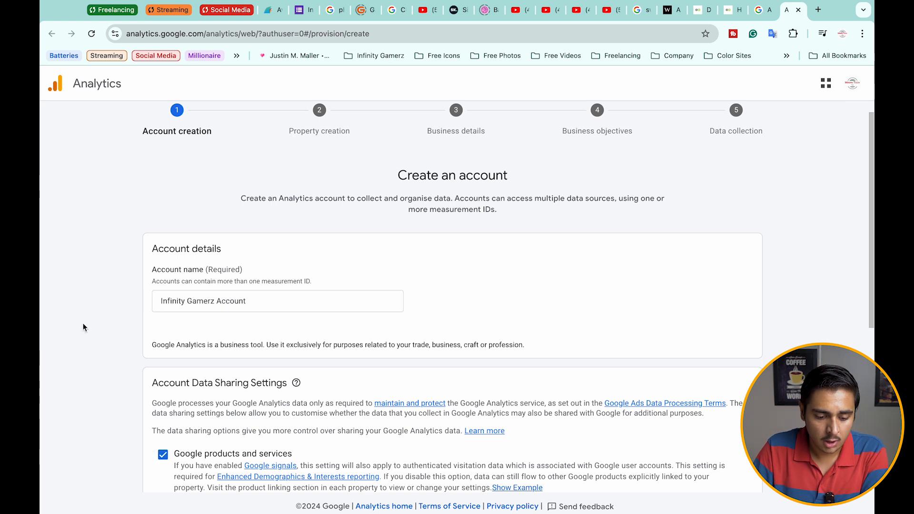
scroll(83, 324, down, 8)
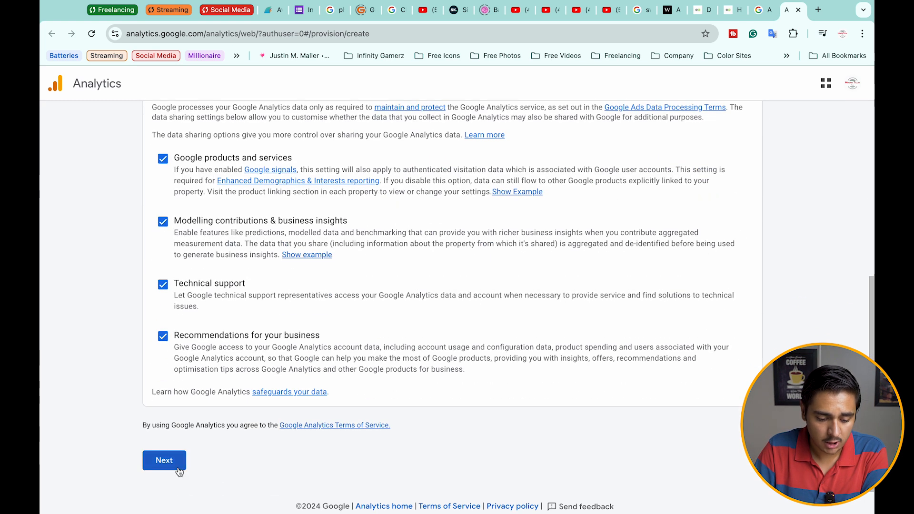
click(174, 462)
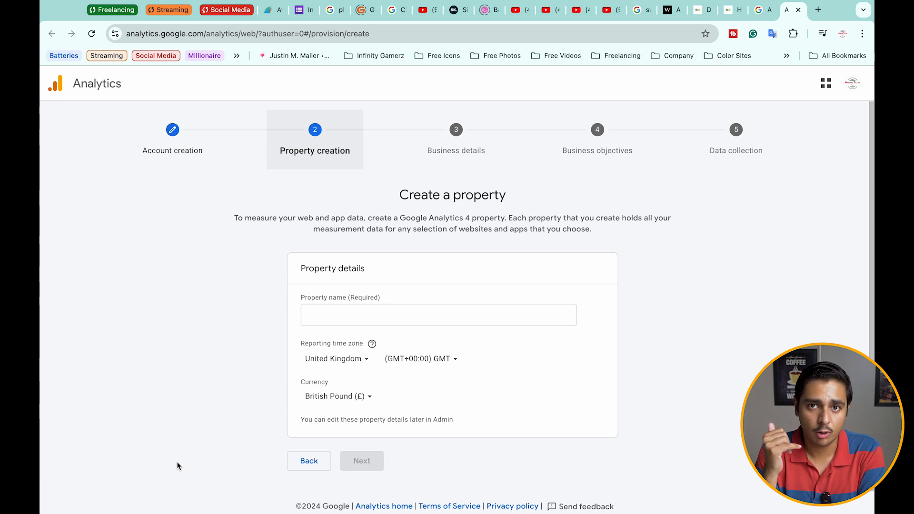
Name the new property "Infinity Gamerz".
click(375, 308)
text(Infinity)
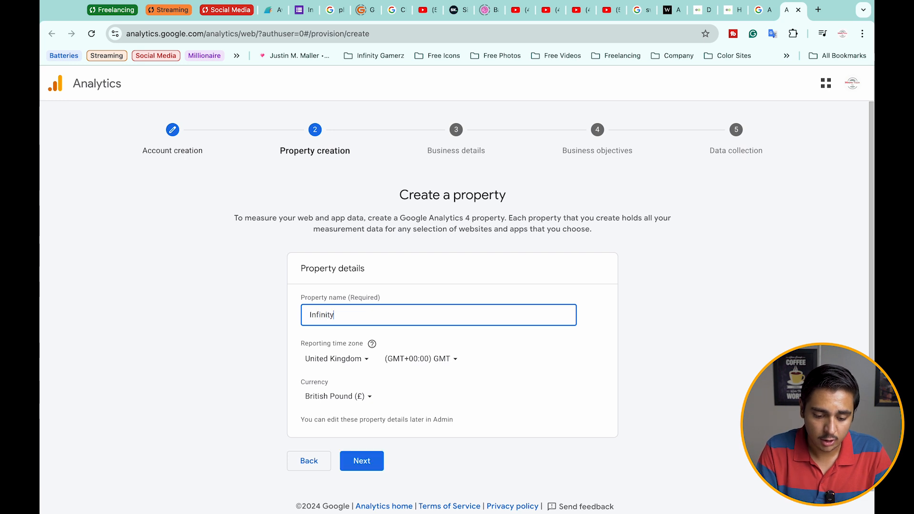
text( Gam)
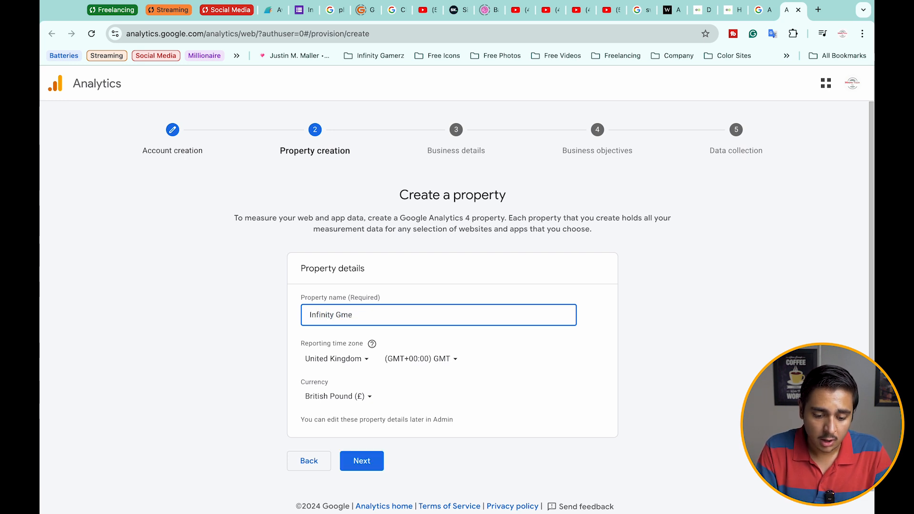
text(erz)
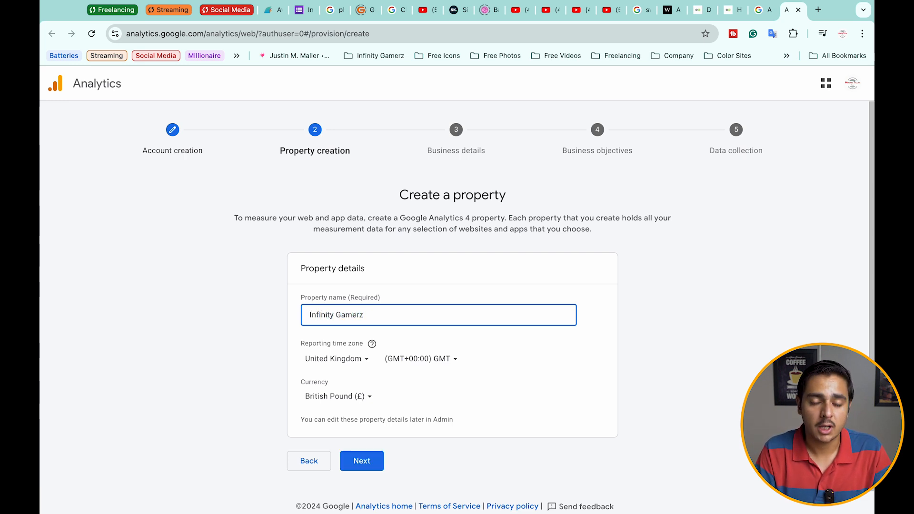
Set the reporting time zone country to Pakistan and the currency to Pakistani Rupee (Rs), and continue to the business details.
click(363, 362)
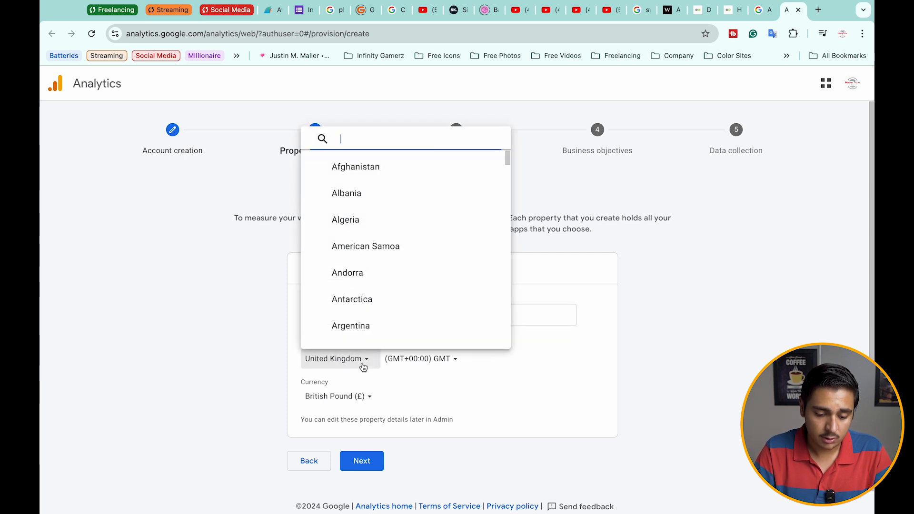
text(paki)
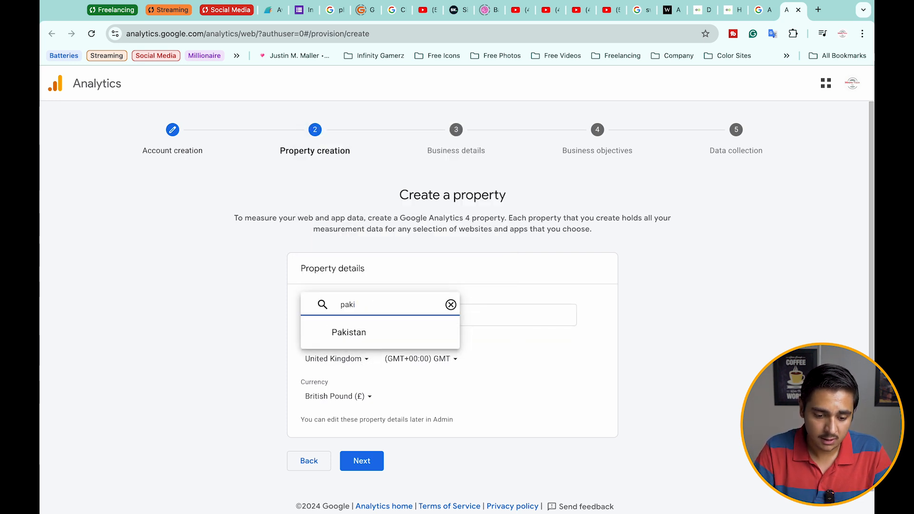
click(360, 334)
click(331, 400)
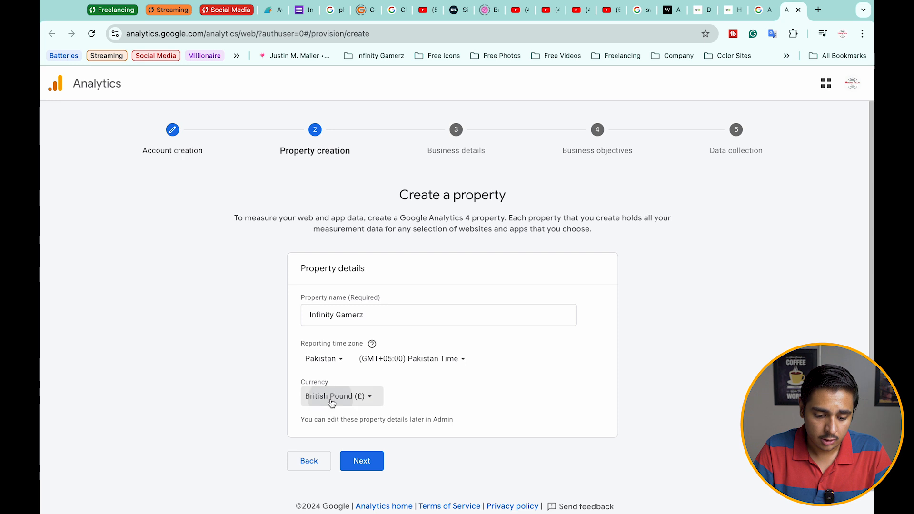
text(ru)
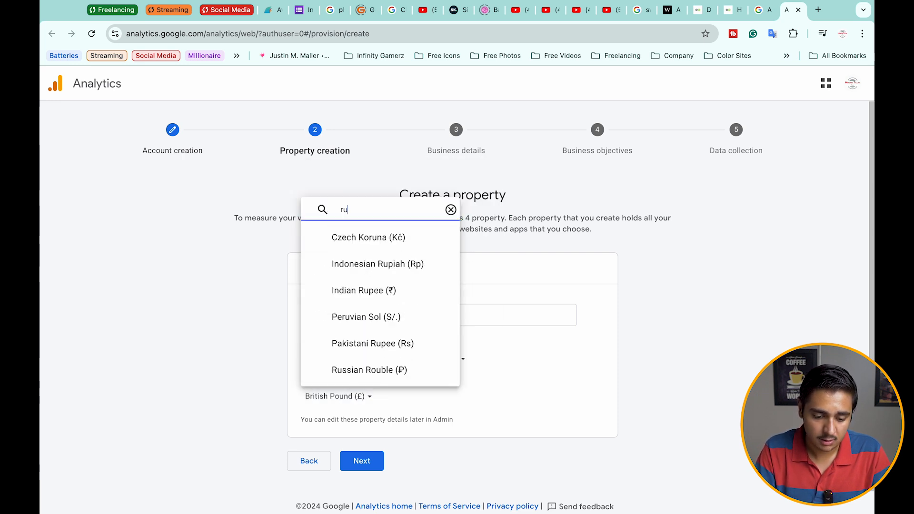
click(373, 343)
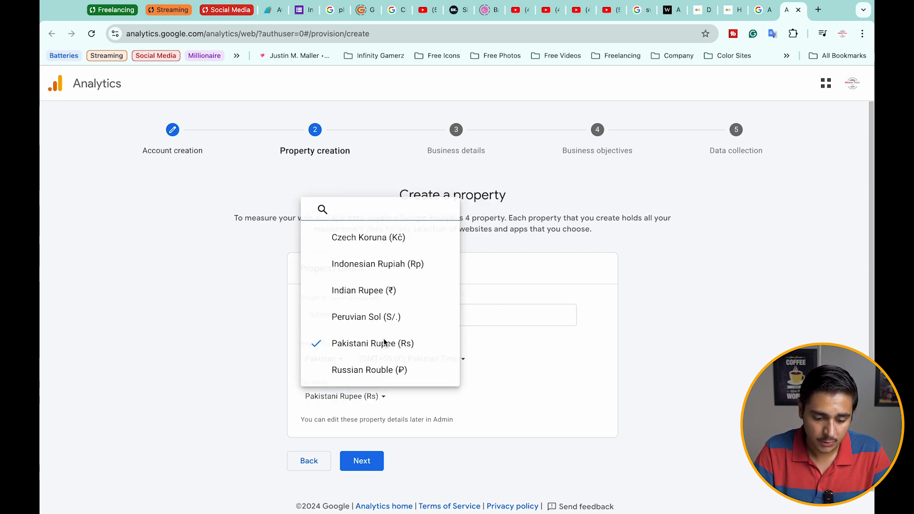
click(373, 469)
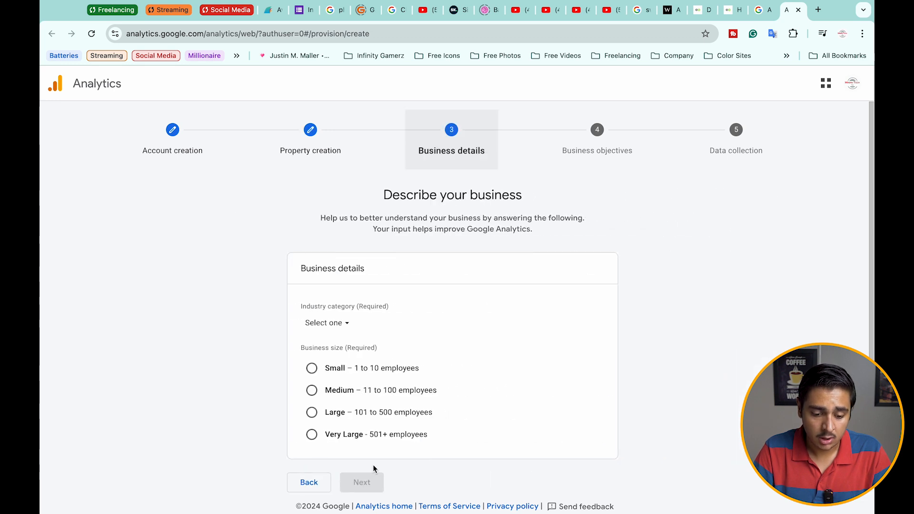
Describe the business as Small (1 to 10 employees) in the Games industry category and continue to the objectives.
click(312, 368)
click(344, 325)
scroll(365, 186, down, 3)
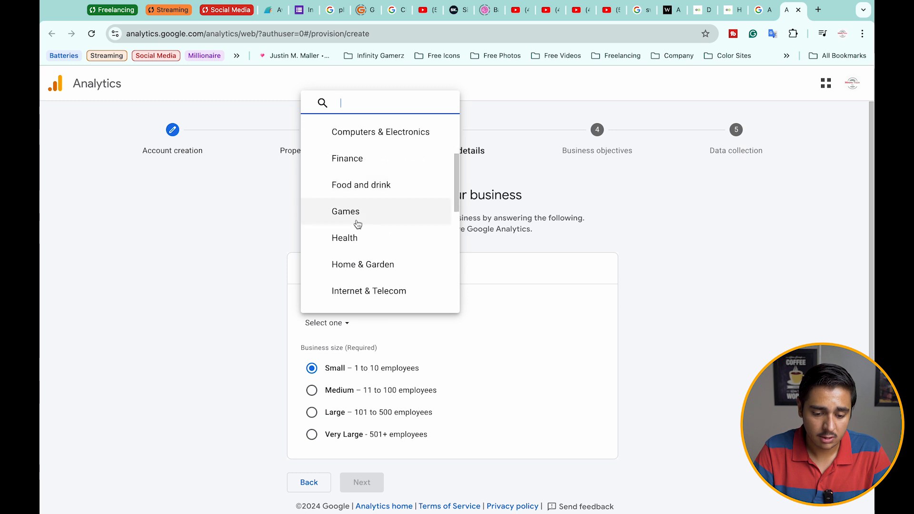
click(358, 222)
click(366, 484)
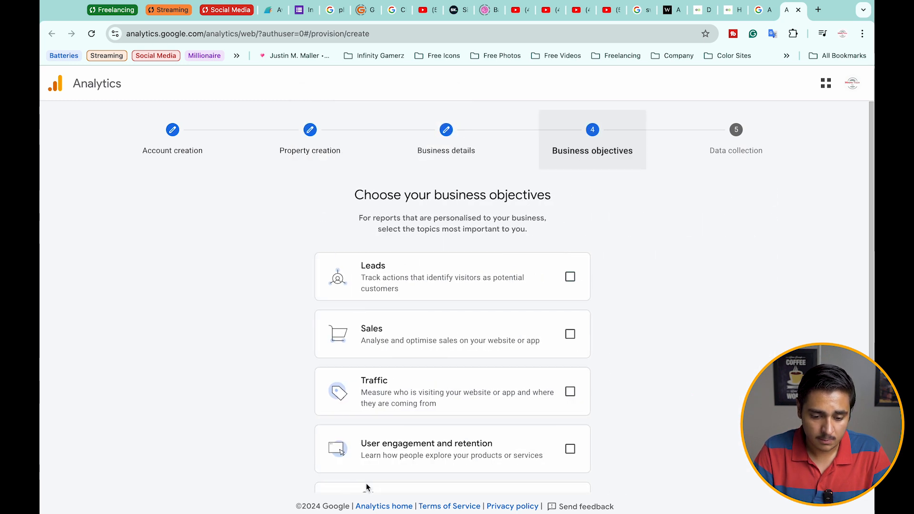
Choose Leads, Sales, Traffic, and User engagement and retention as business objectives, and create the property.
scroll(663, 427, down, 2)
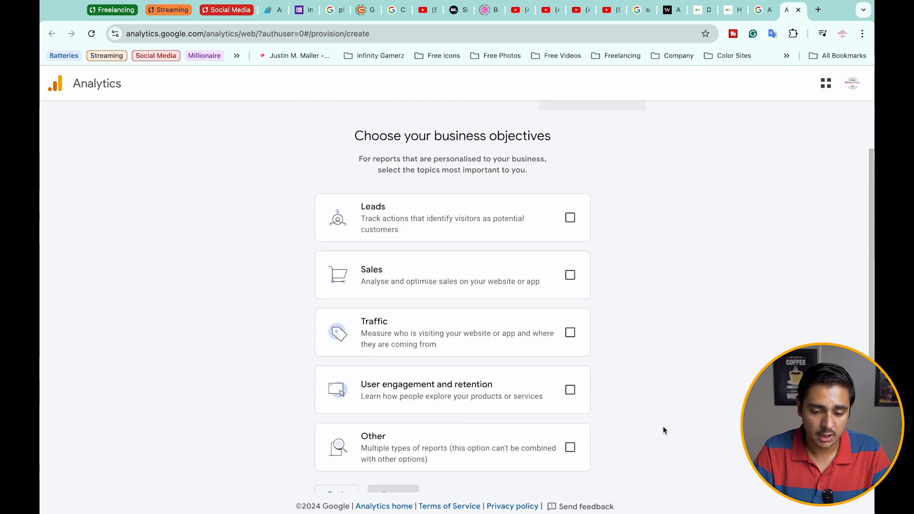
scroll(663, 427, down, 1)
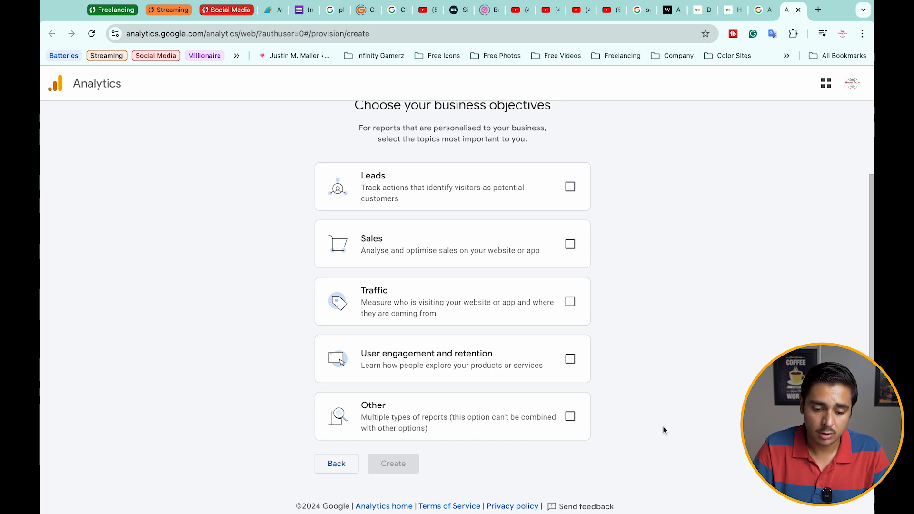
click(571, 187)
click(570, 245)
click(570, 302)
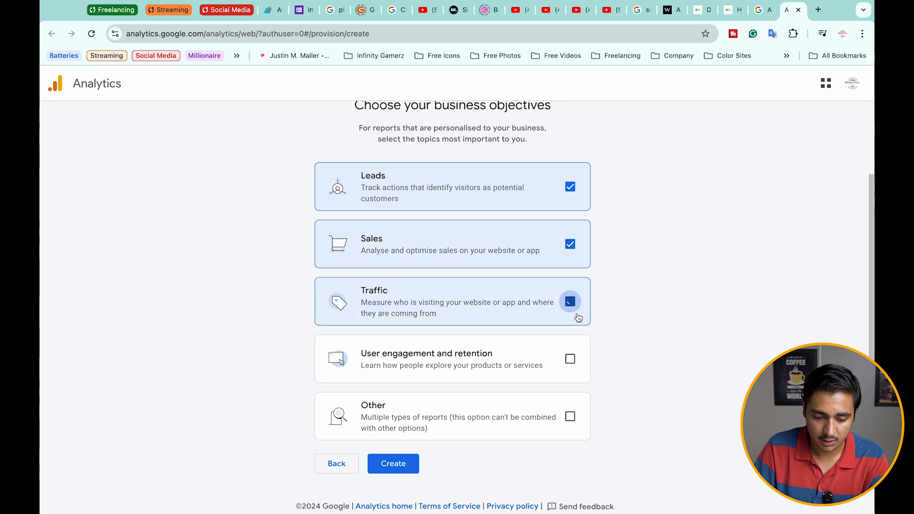
click(570, 359)
scroll(571, 357, down, 1)
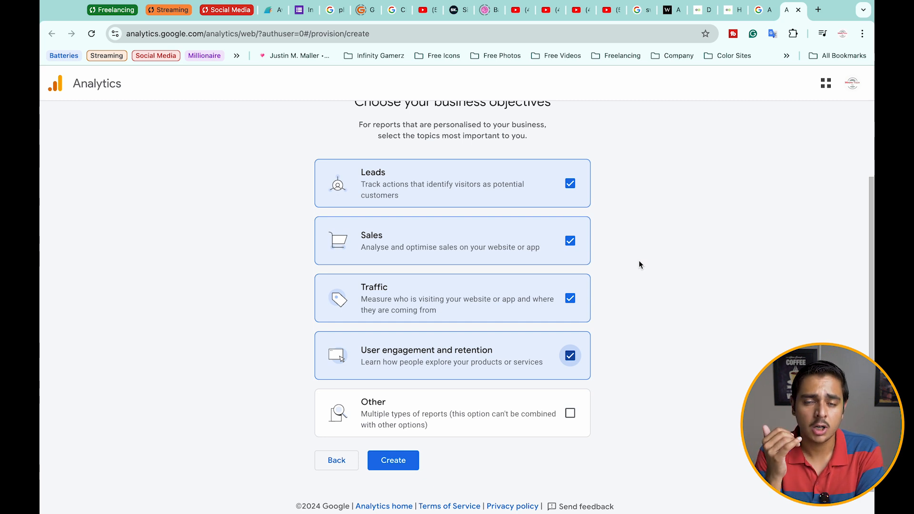
click(403, 463)
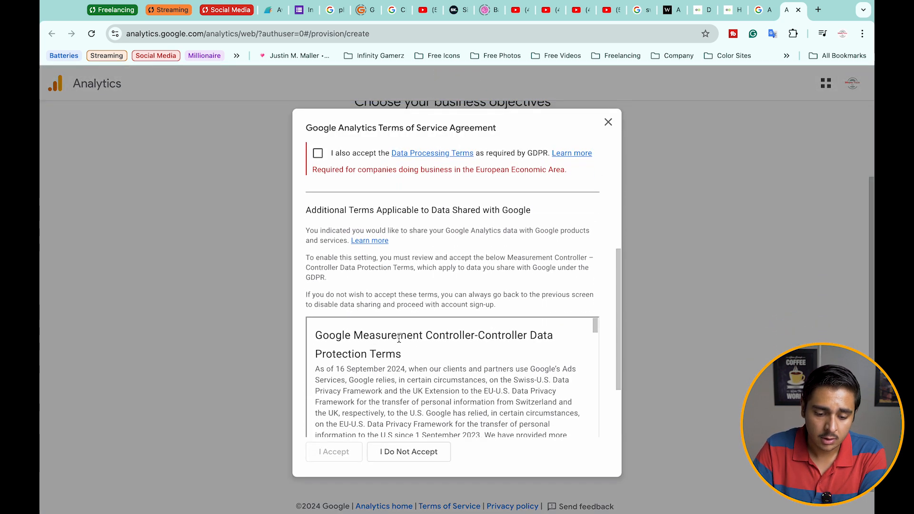
Accept the Terms of Service agreement, including the GDPR Data Processing Terms and the Measurement Controller – Controller Data Protection Terms.
scroll(361, 339, up, 10)
scroll(361, 339, down, 3)
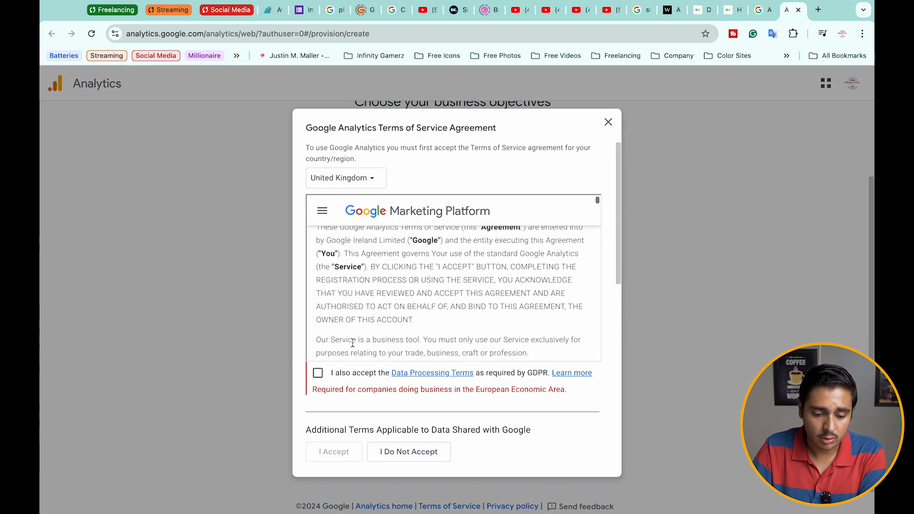
click(318, 373)
scroll(321, 374, down, 5)
click(311, 416)
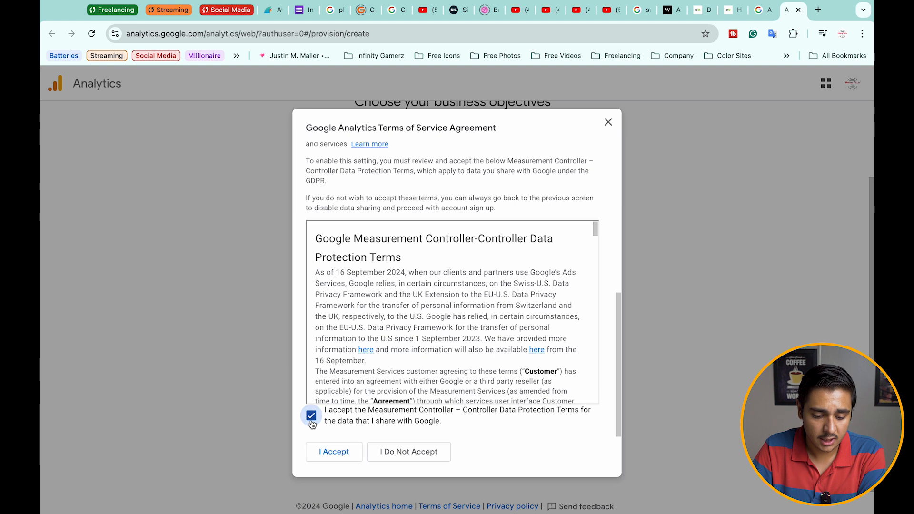
click(333, 453)
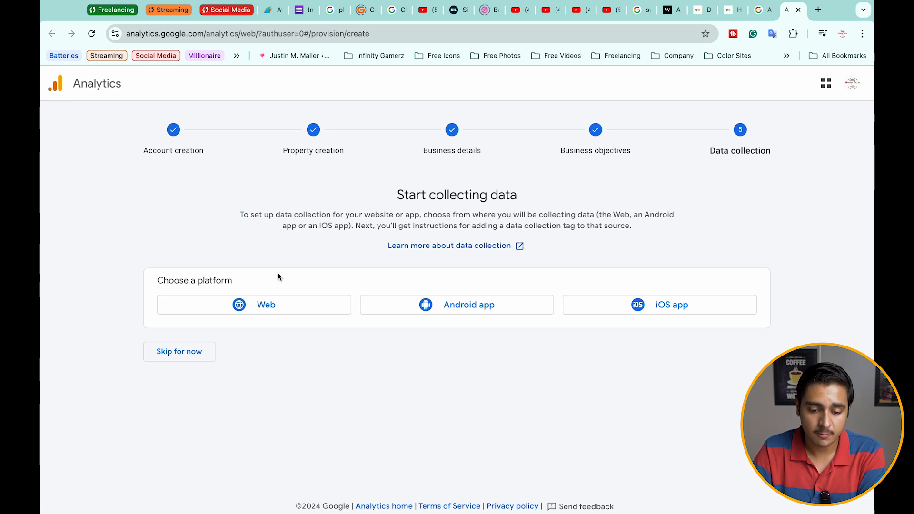
Choose Web as the data collection platform and copy the address of the infinitygamerz.com.pk site from its open page.
click(270, 308)
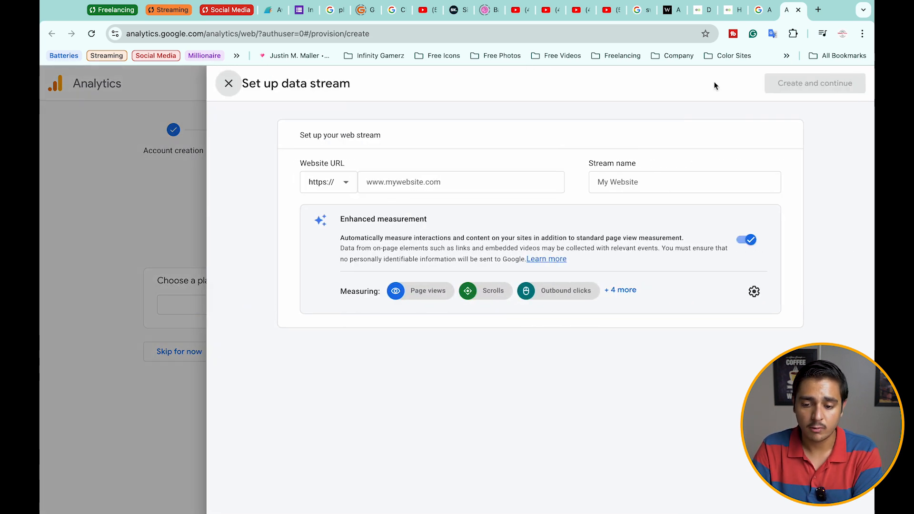
click(733, 9)
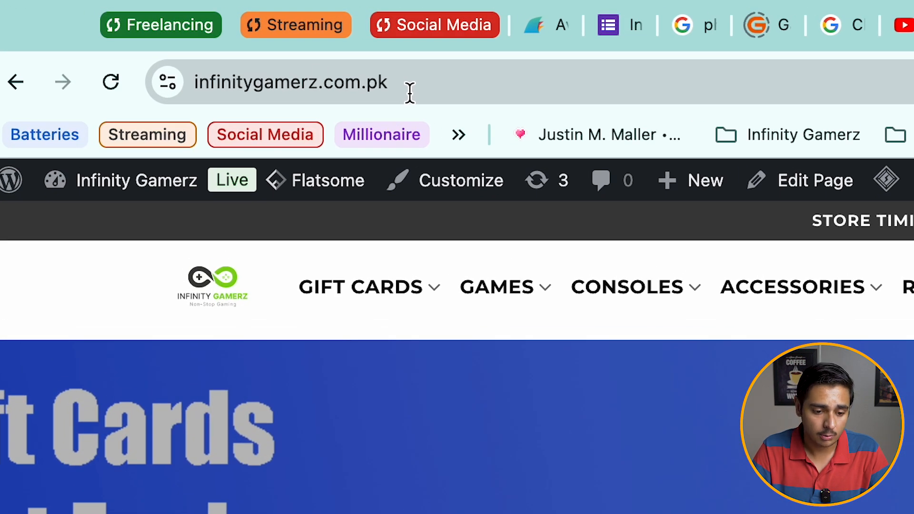
click(427, 86)
key(ctrl+c)
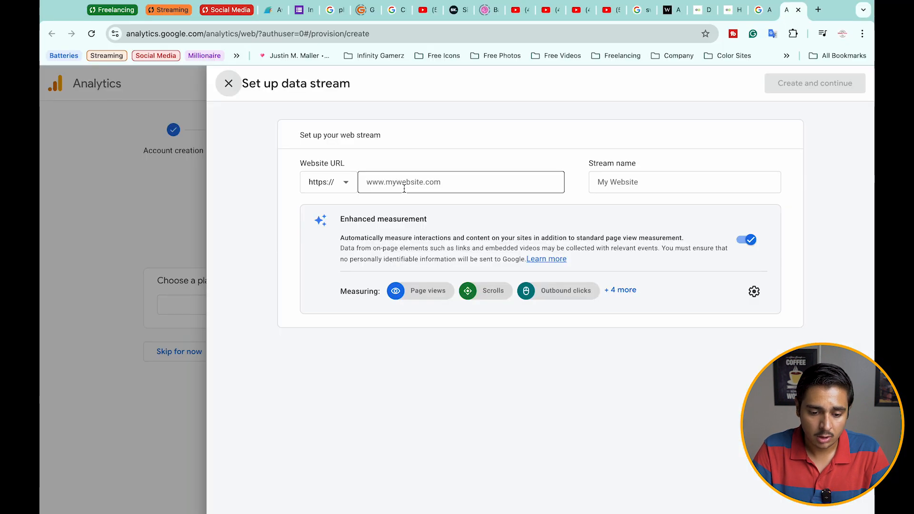
click(404, 189)
key(ctrl+v)
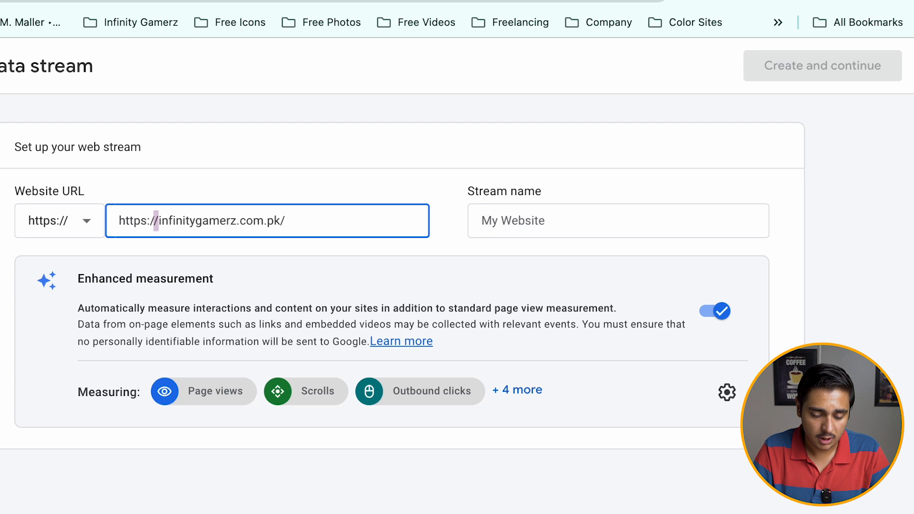
drag(155, 220, 118, 220)
key(BackSpace)
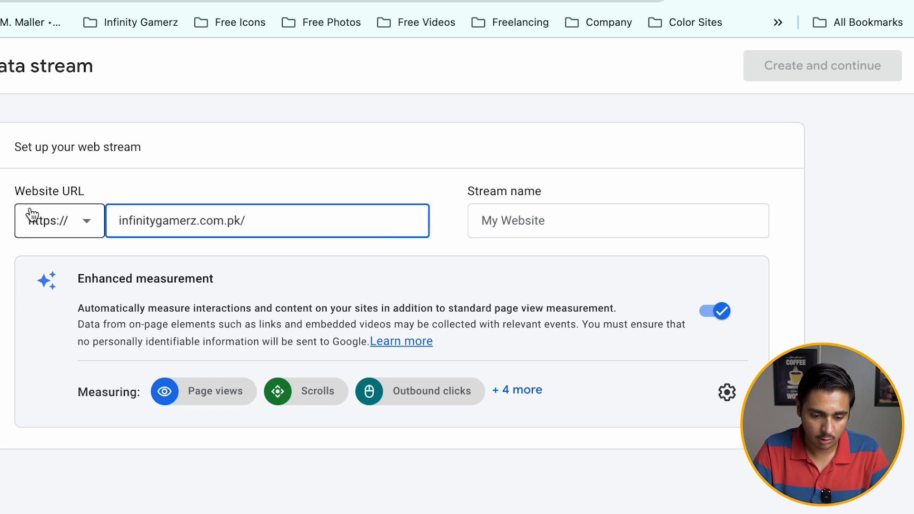
click(196, 187)
Name the web stream "Infinity Gamerz Data Input" and create it.
click(484, 221)
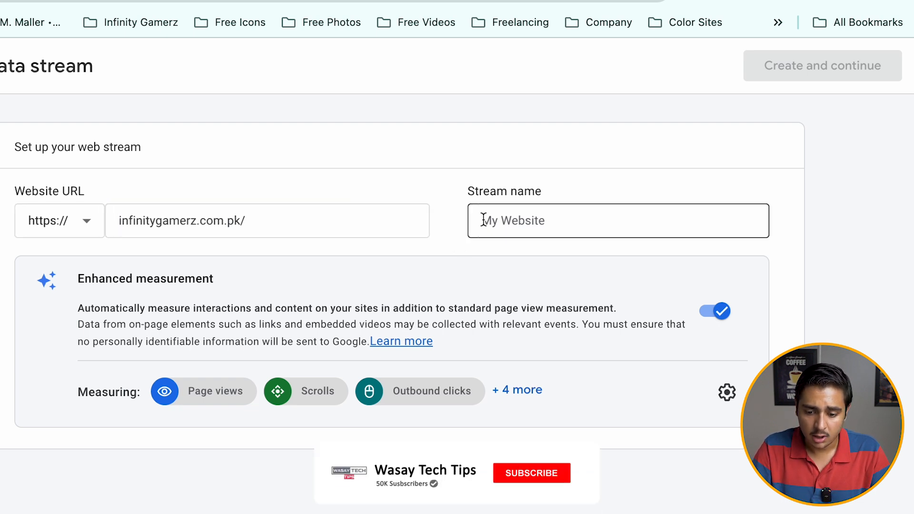
click(511, 217)
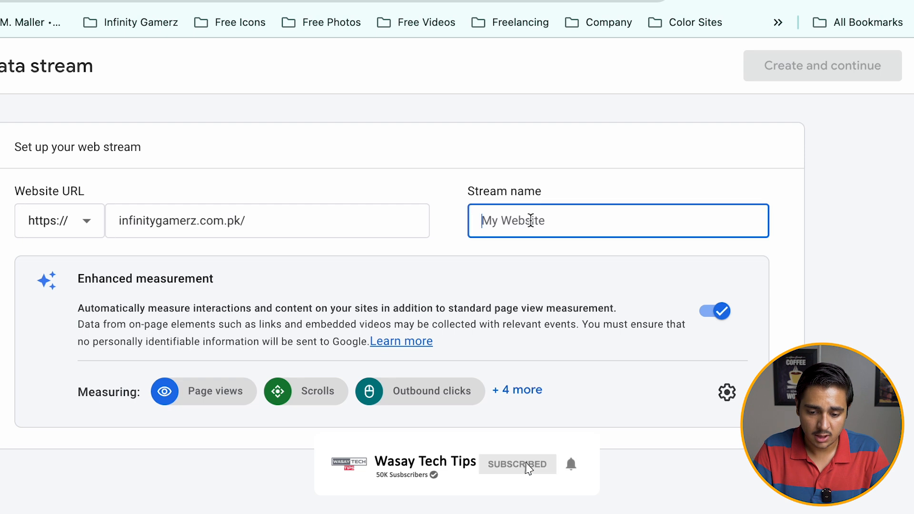
text(Infinit)
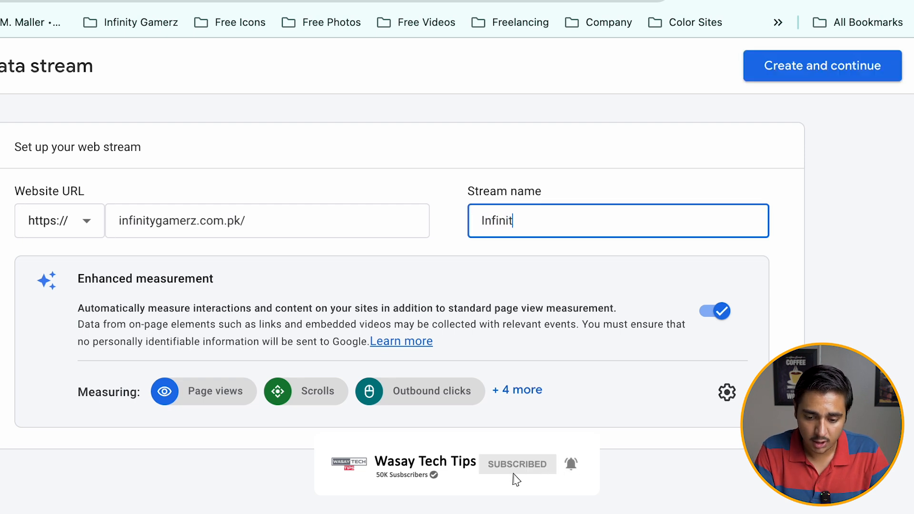
text(y Gamerz )
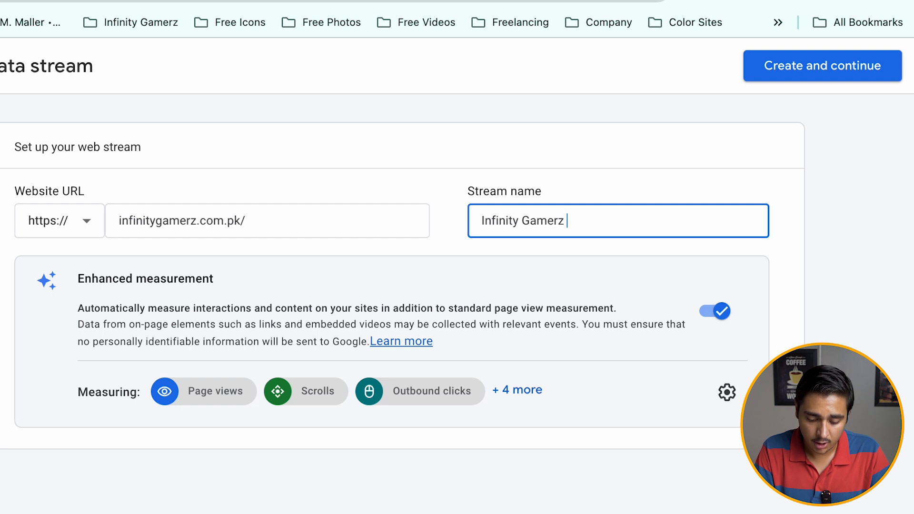
text(Data Input)
click(574, 438)
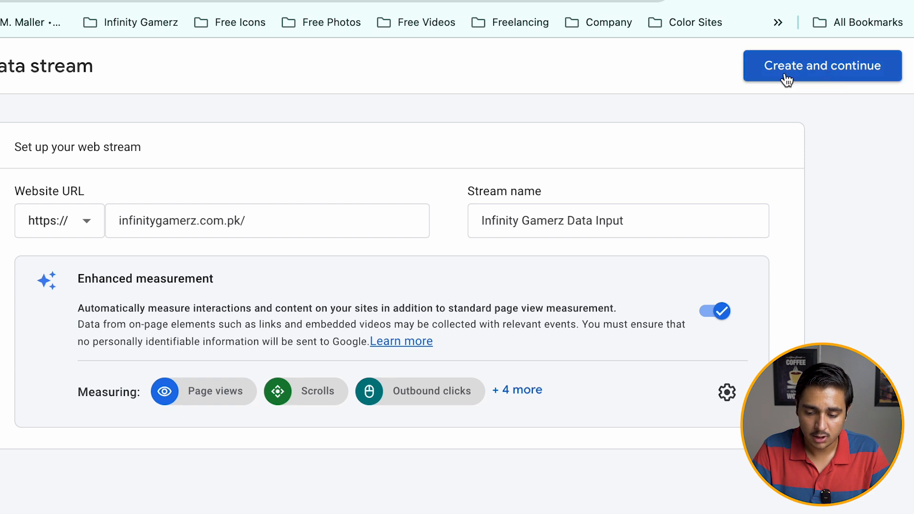
click(808, 78)
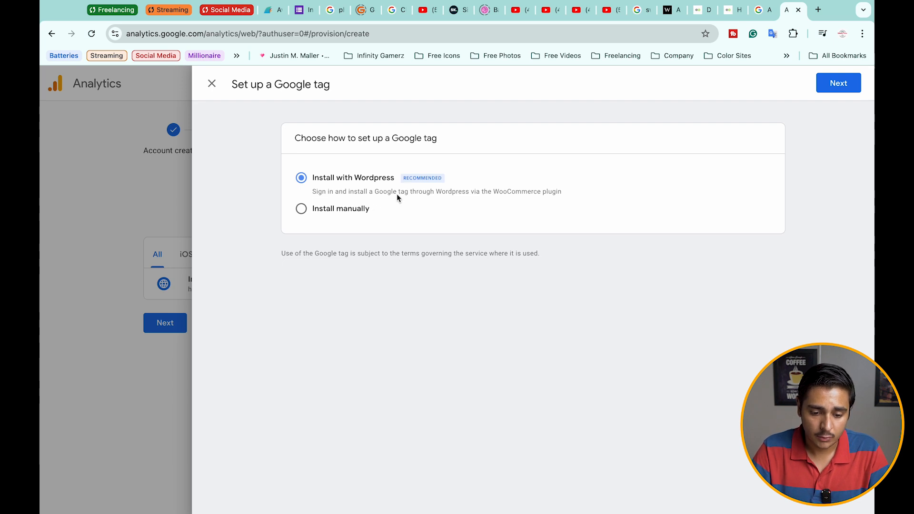
Choose manual installation for the Google tag and copy its code snippet.
click(303, 210)
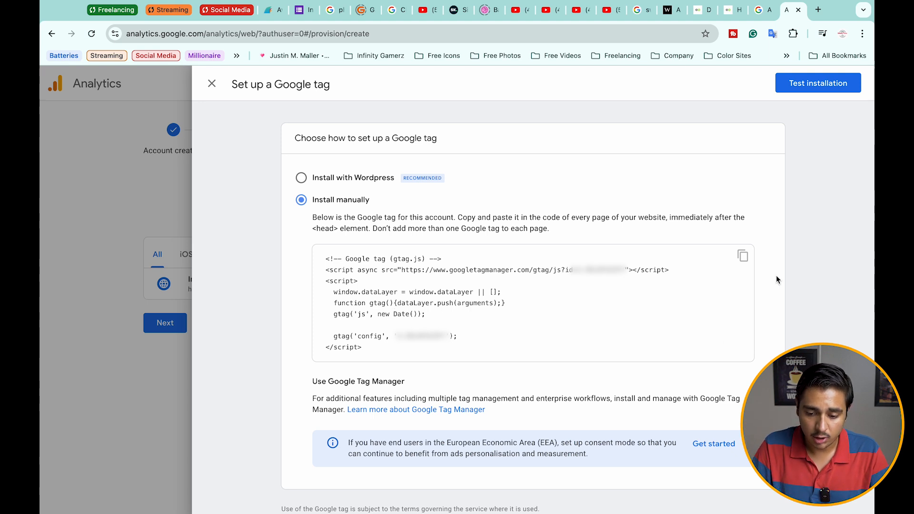
click(746, 259)
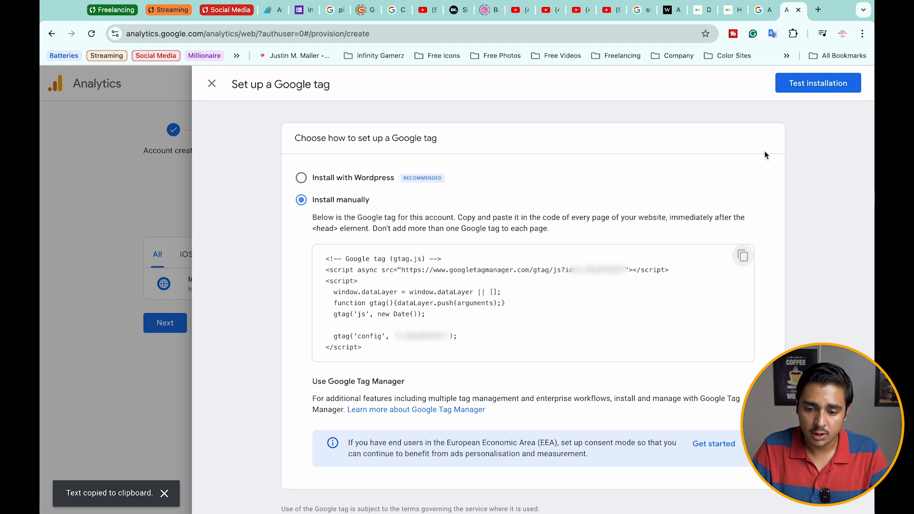
Switch to the site's WordPress dashboard and open the Flatsome theme's header.php in the Theme File Editor.
click(700, 10)
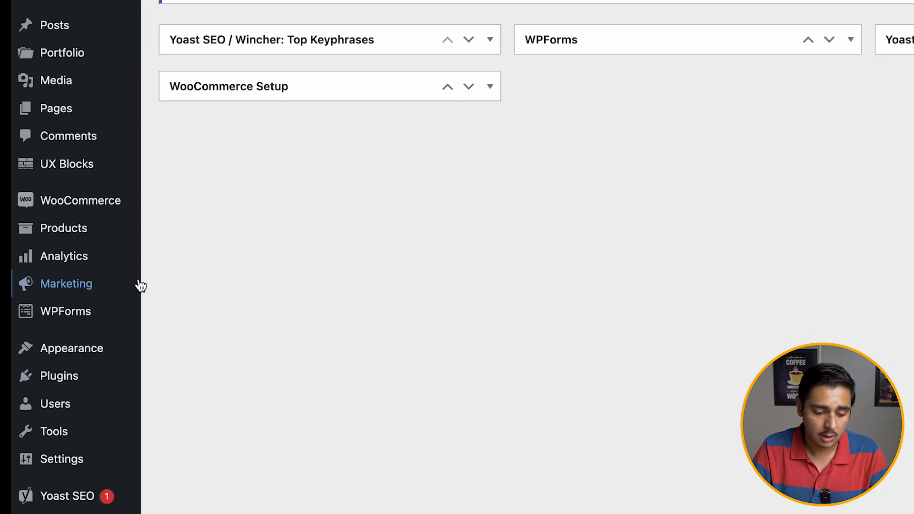
scroll(122, 360, down, 3)
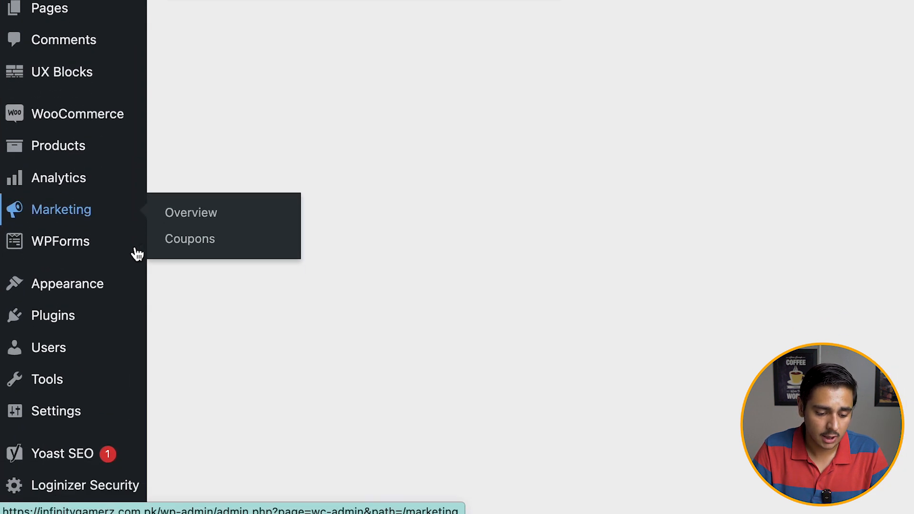
mouse_move(87, 234)
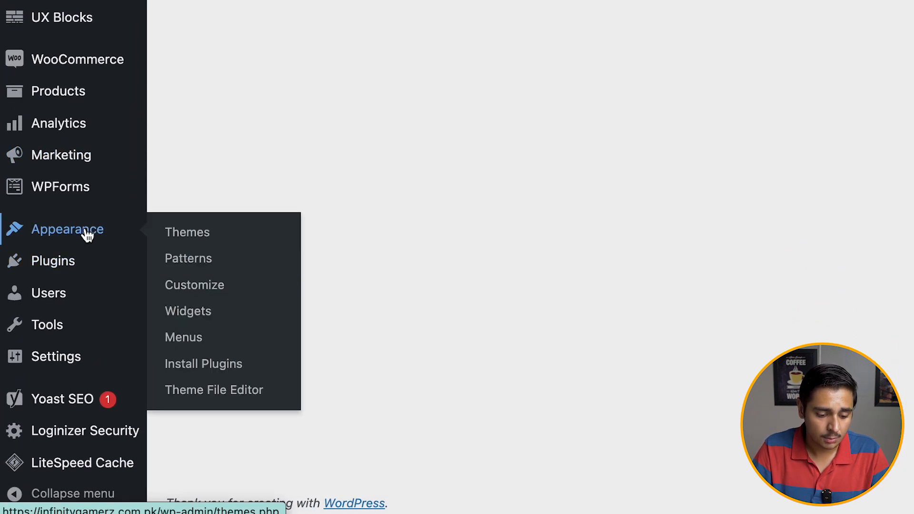
click(213, 398)
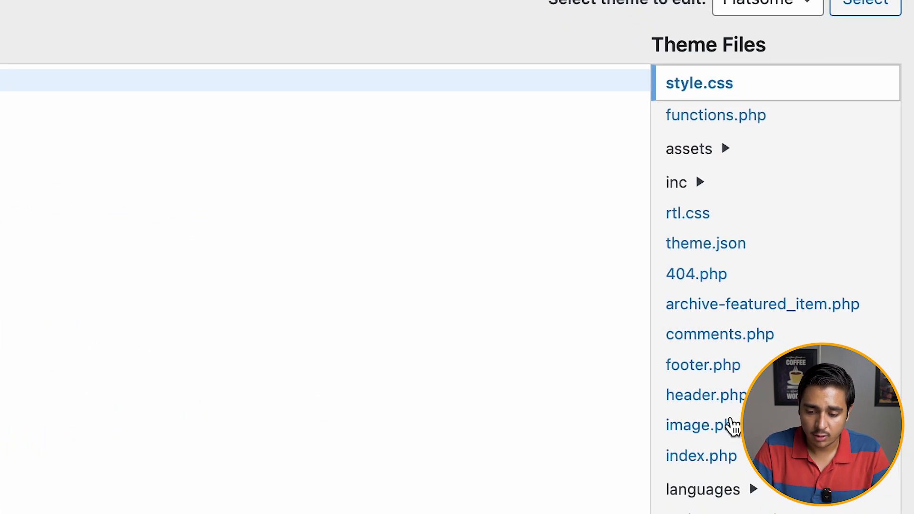
scroll(773, 353, down, 3)
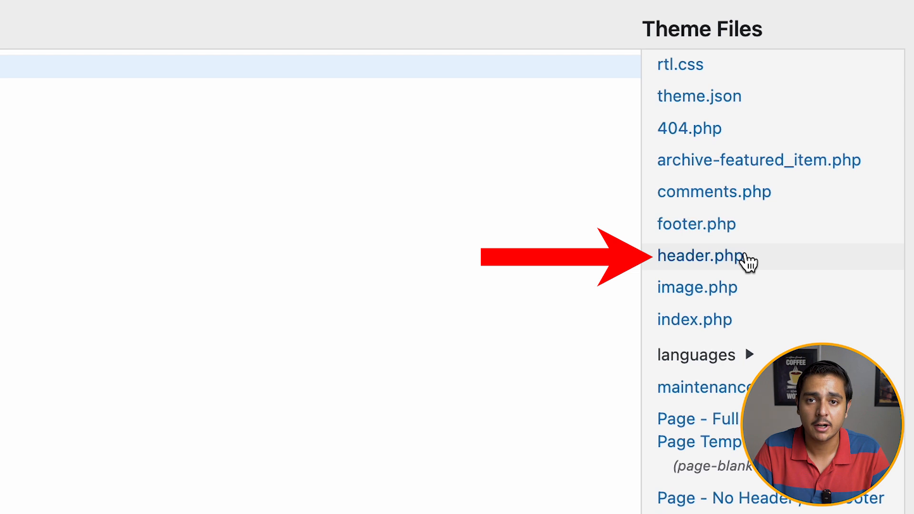
click(747, 261)
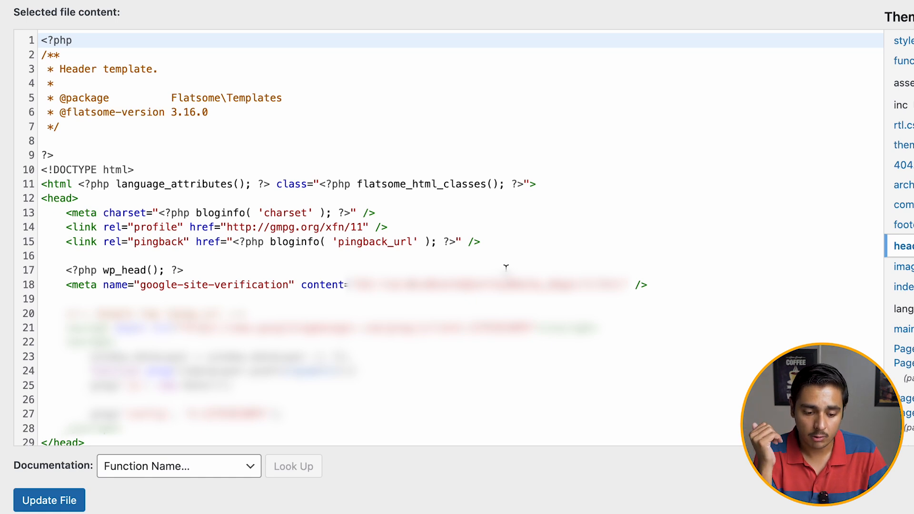
Paste the copied Google tag code on a new line directly above the closing </head> tag in header.php.
scroll(506, 268, down, 1)
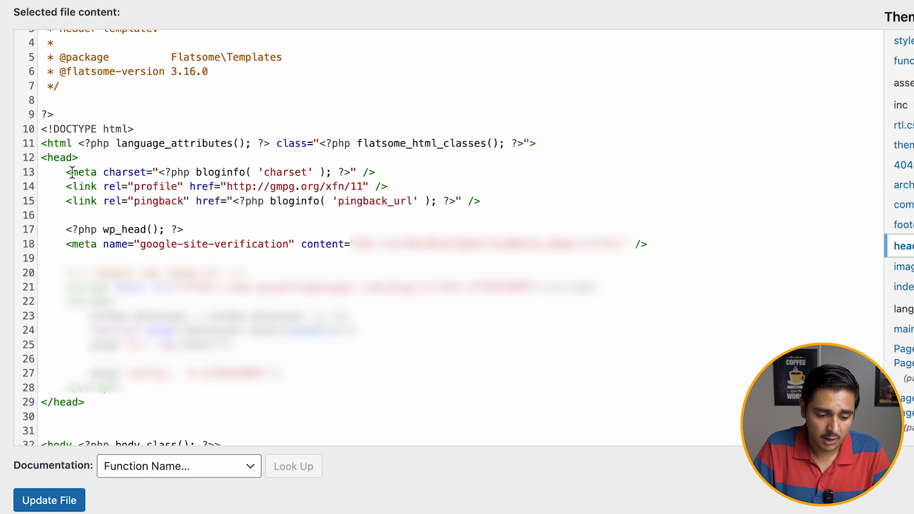
click(52, 155)
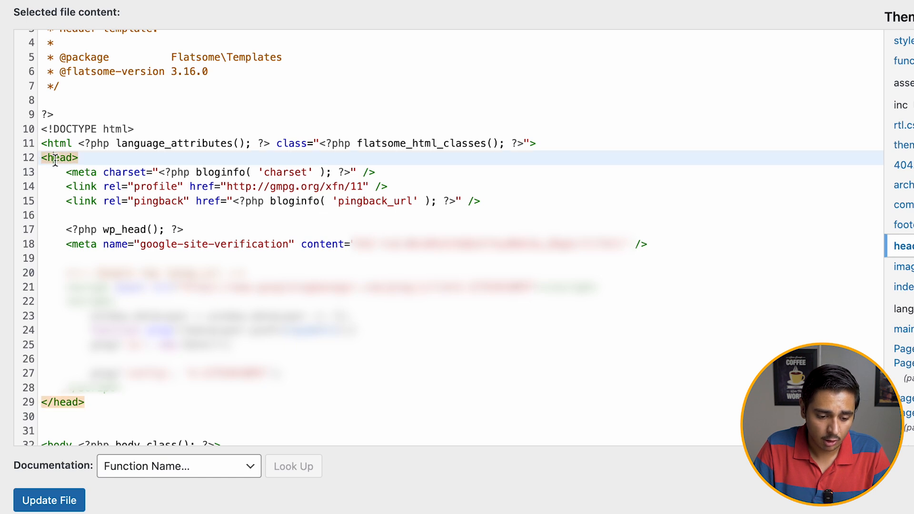
click(70, 403)
double_click(71, 403)
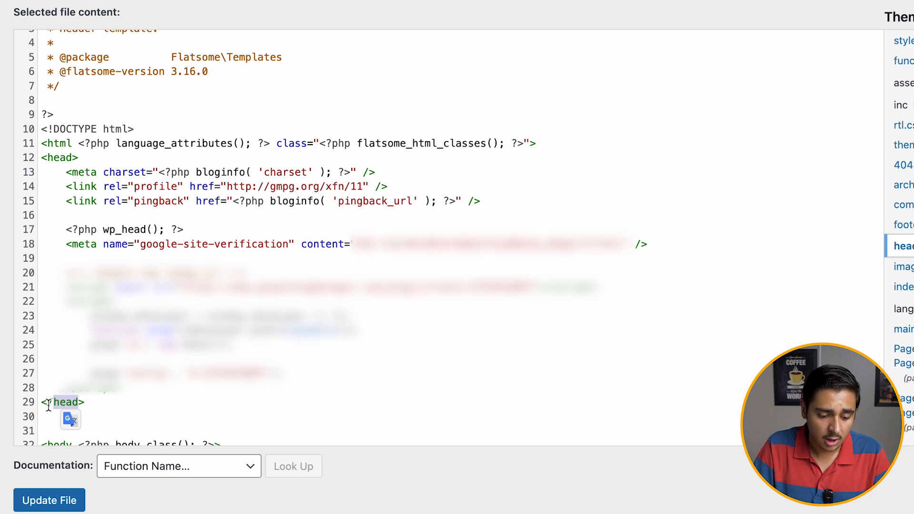
drag(44, 405, 87, 403)
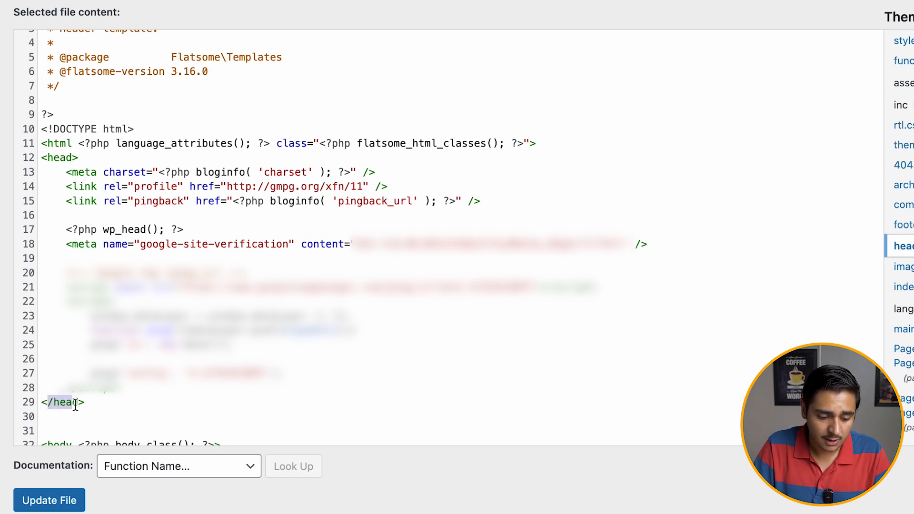
click(120, 393)
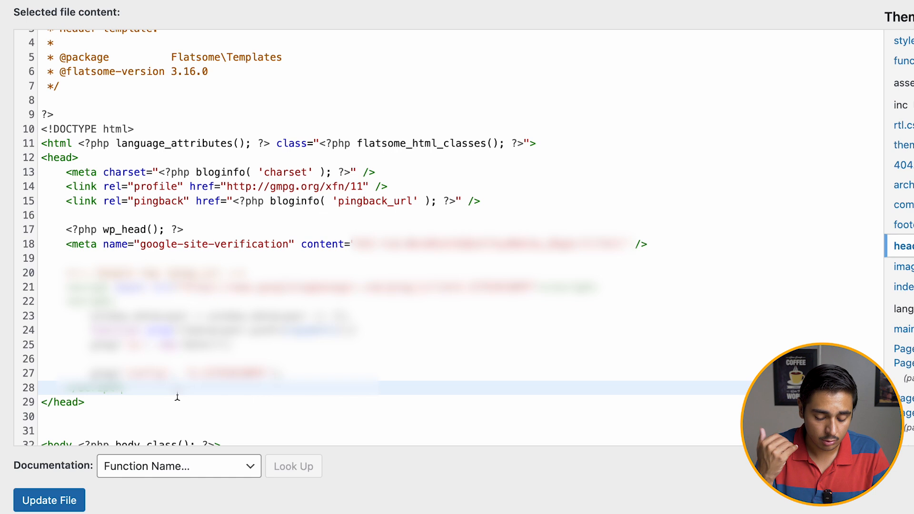
key(Return)
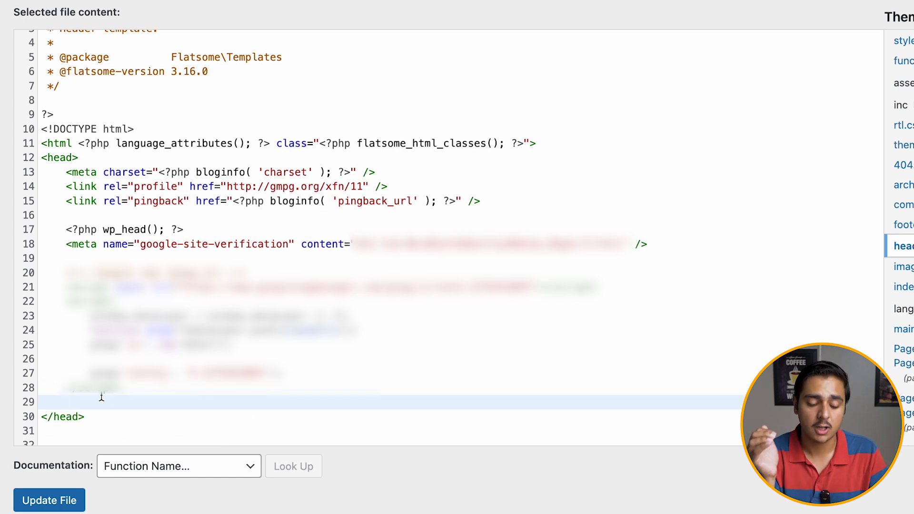
key(ctrl+v)
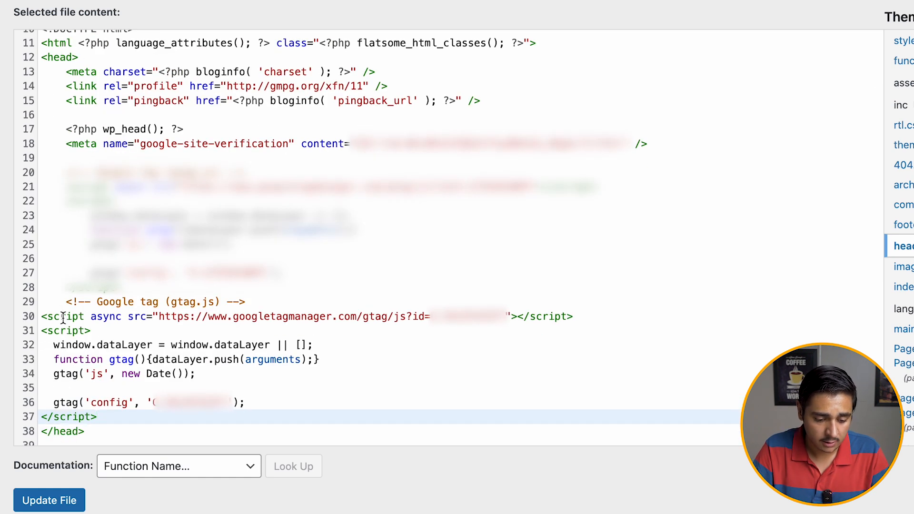
Indent the pasted Google tag: script tags in line with the comment above, and the code between them one level deeper.
click(170, 302)
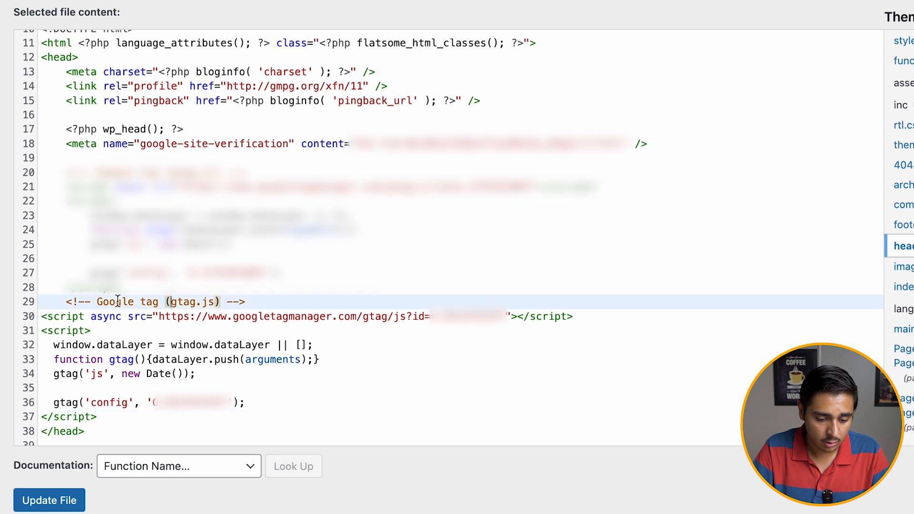
triple_click(47, 318)
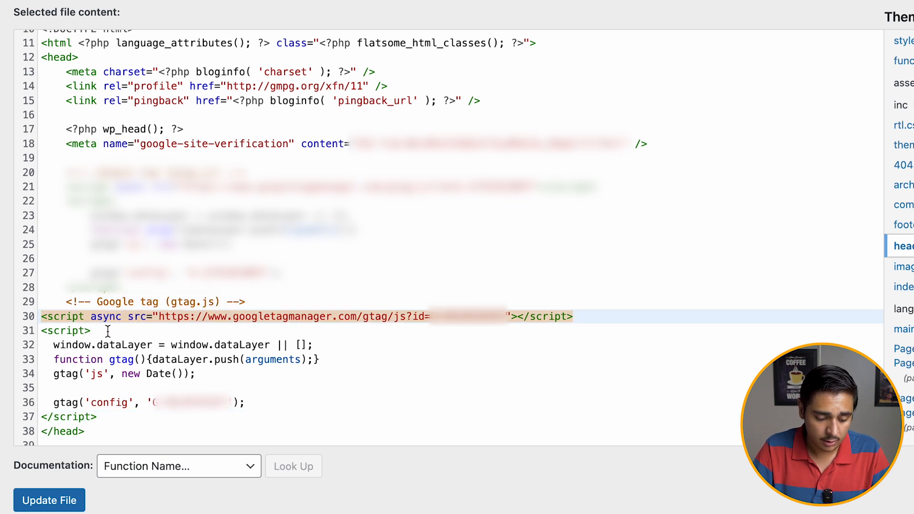
key(Tab)
click(44, 332)
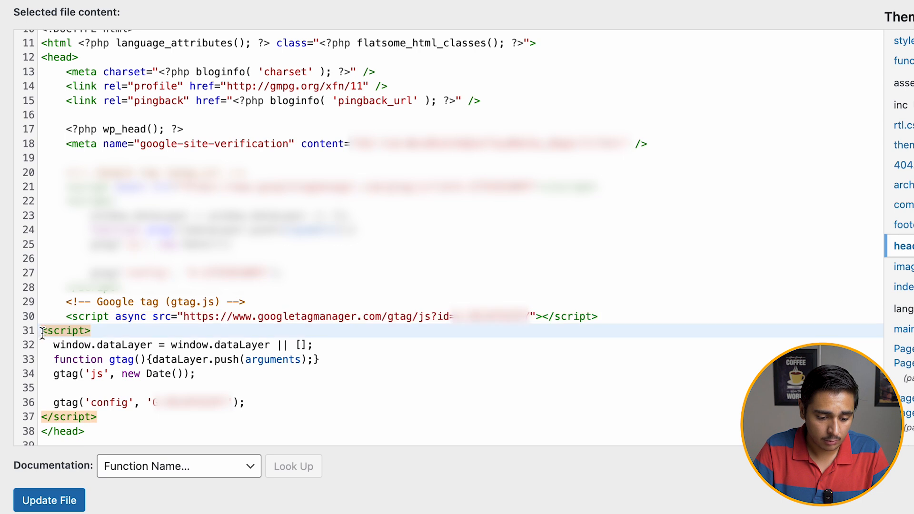
key(Tab)
click(54, 346)
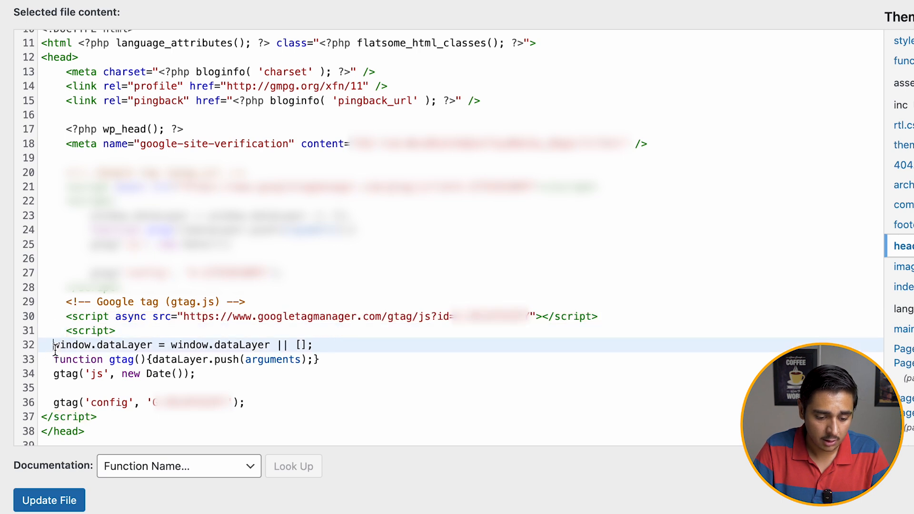
key(Tab)
key(Tab)
click(52, 361)
key(Tab)
key(Tab)
click(49, 375)
key(Tab)
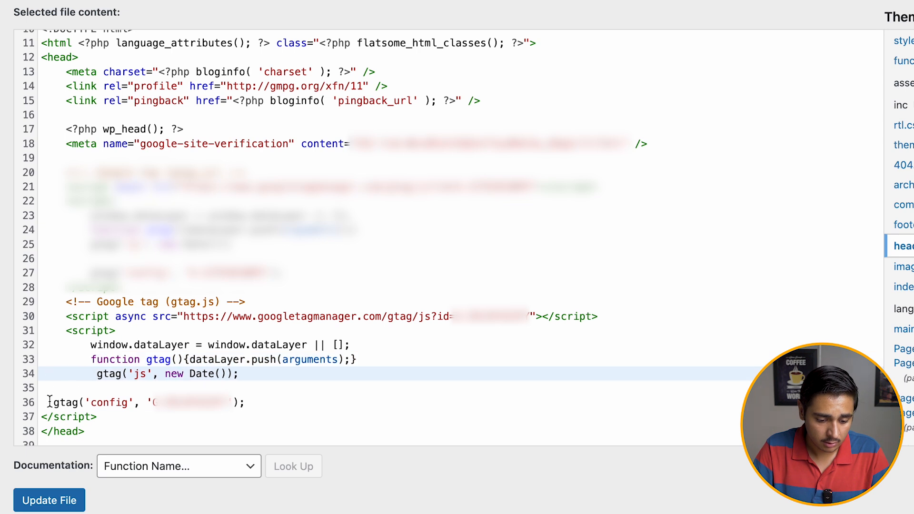
click(50, 403)
key(Tab)
key(Tab)
click(42, 417)
key(Tab)
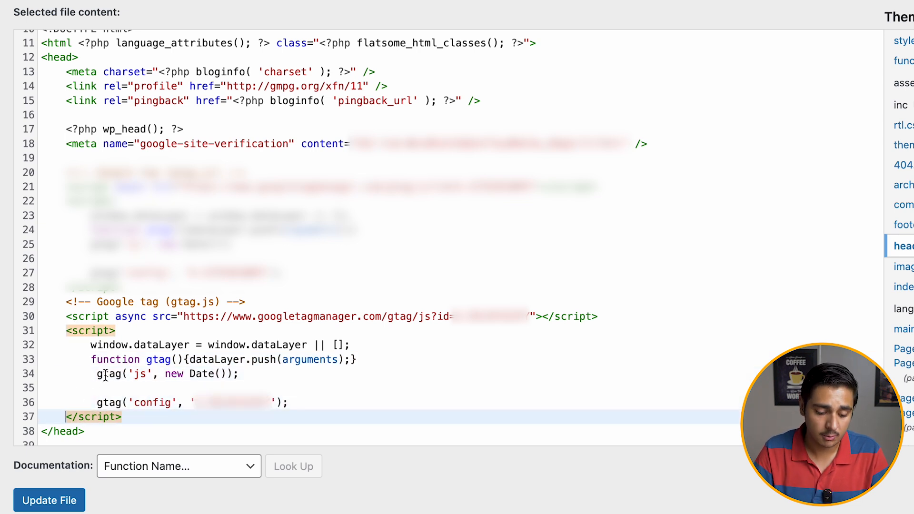
Check the whole pasted Google tag block and save the changes to header.php.
drag(68, 302, 231, 415)
click(187, 425)
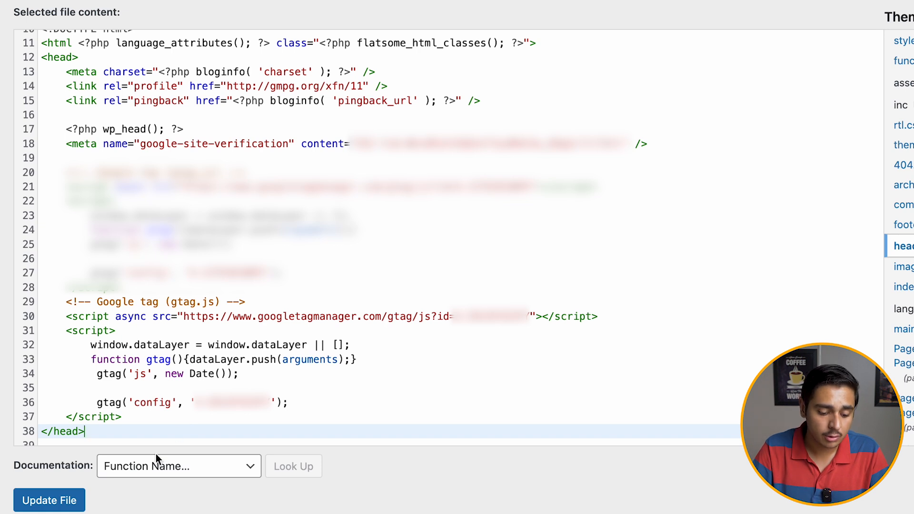
click(64, 509)
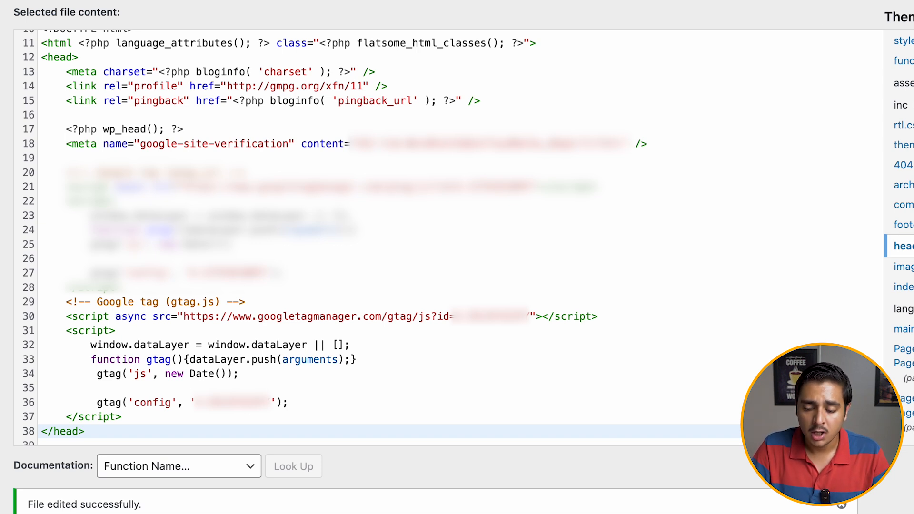
Return to the Google tag setup in Google Analytics and test the installation.
click(790, 11)
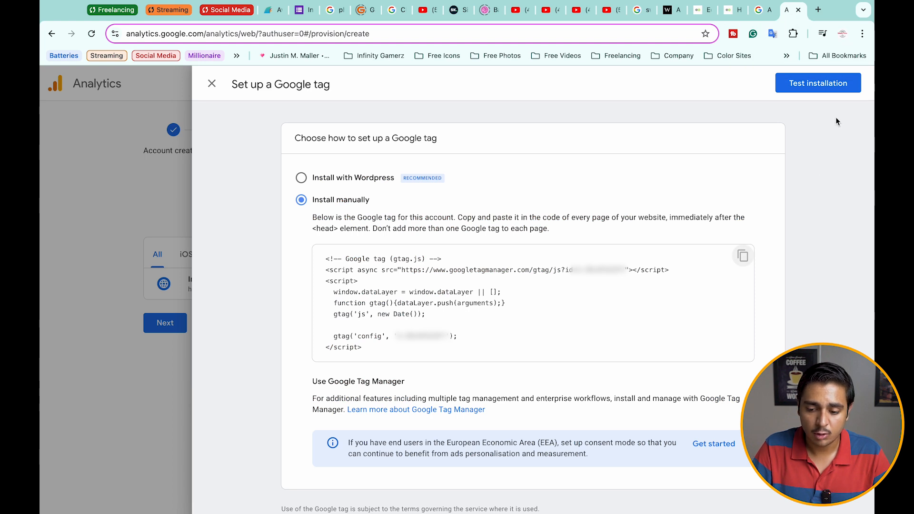
click(840, 89)
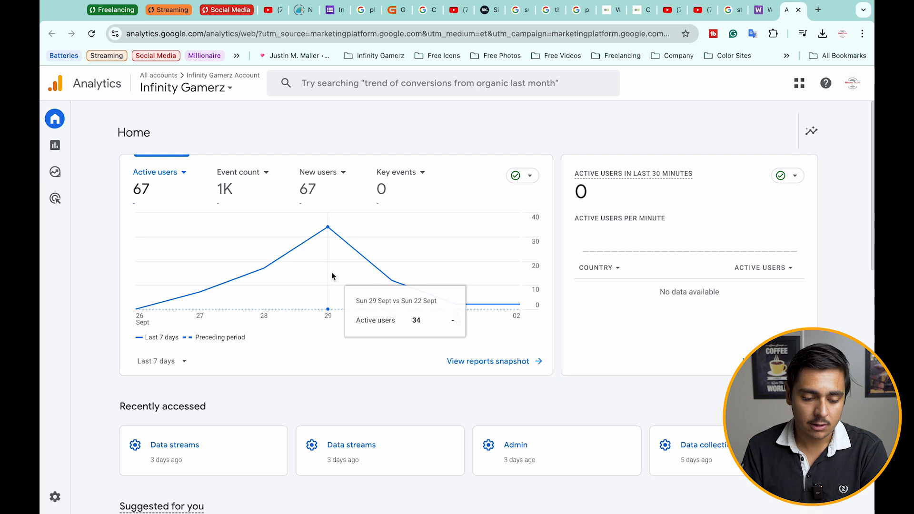
Open the details of the Infinity Gamerz Data Input web stream from the property's data stream settings in Admin.
mouse_move(55, 499)
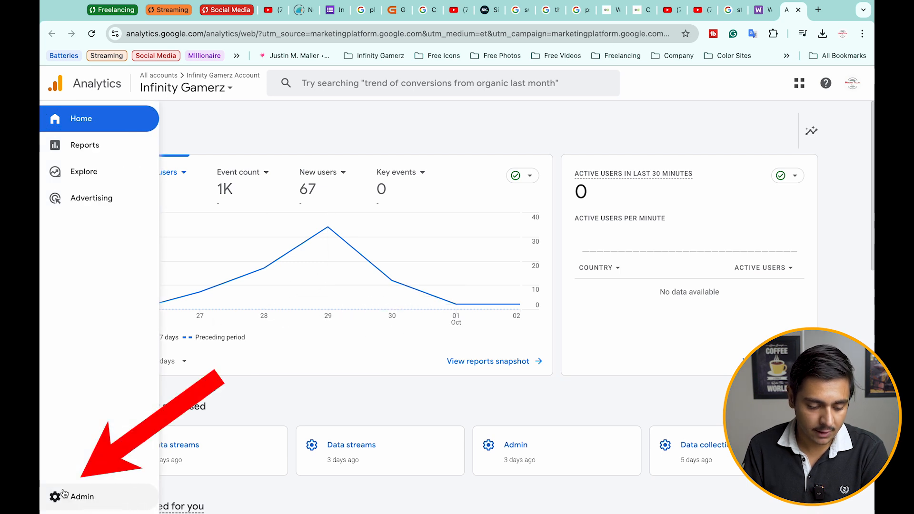
click(56, 498)
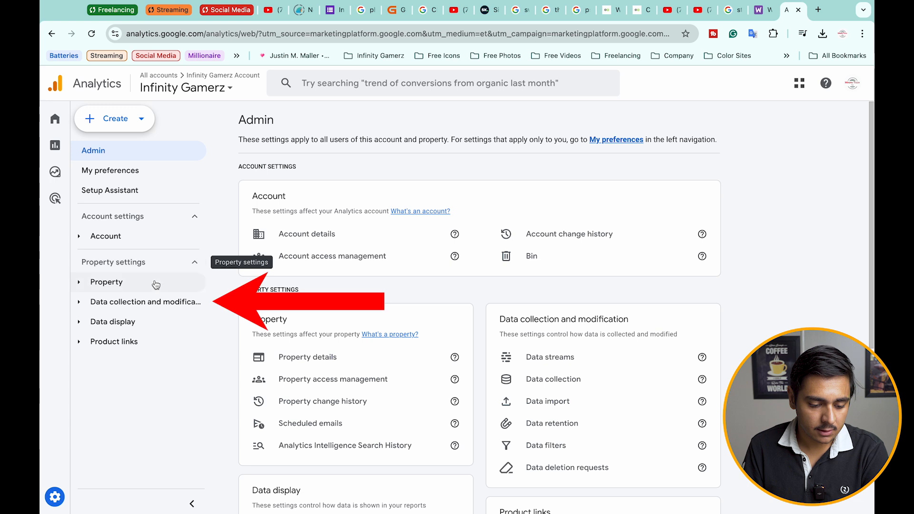
click(133, 307)
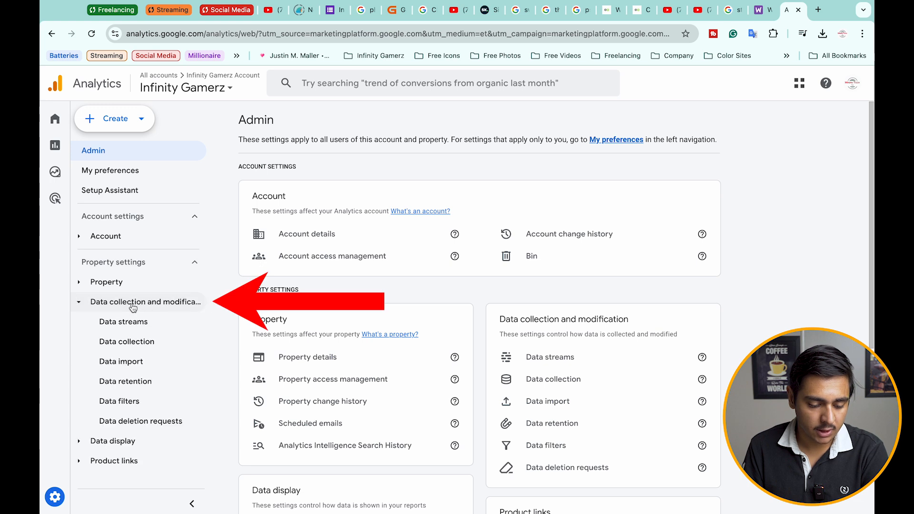
click(131, 323)
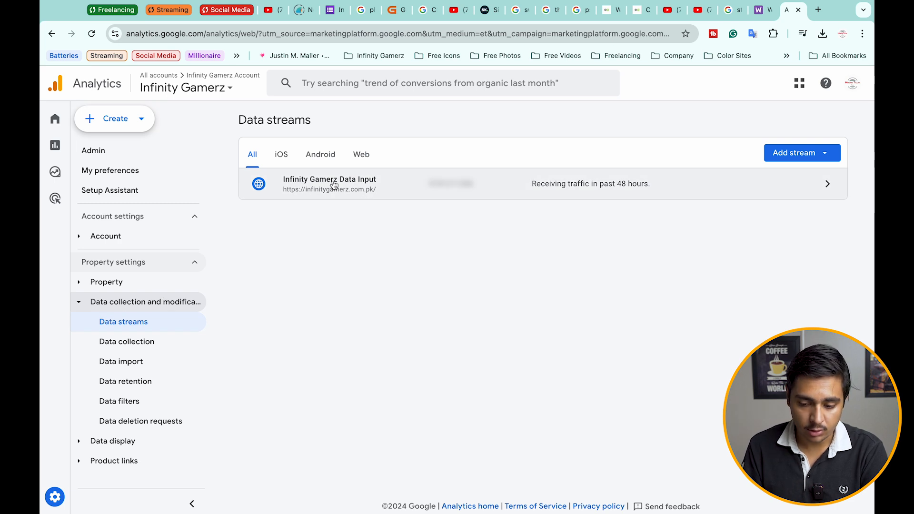
click(333, 184)
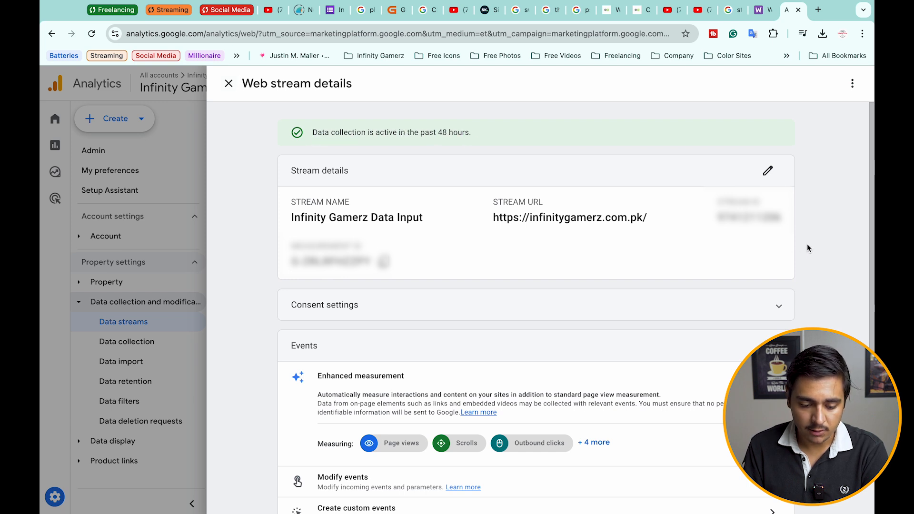
scroll(807, 243, down, 5)
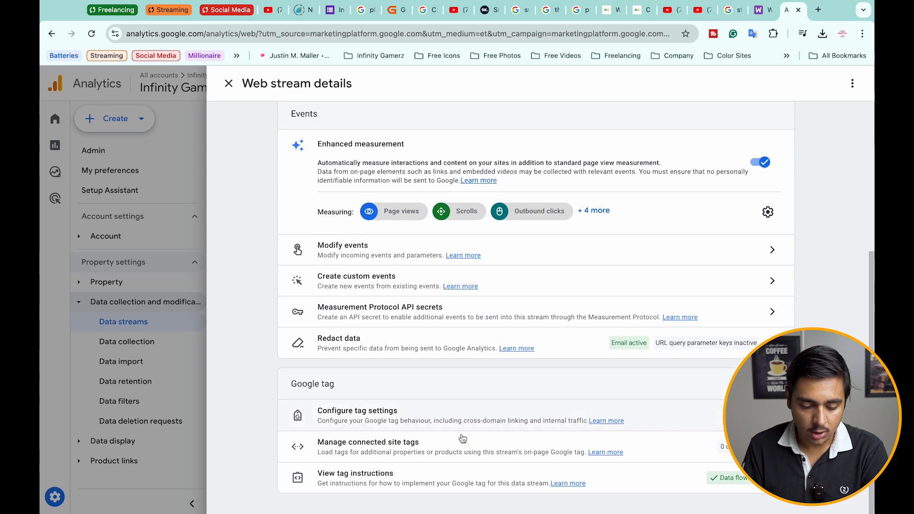
click(369, 477)
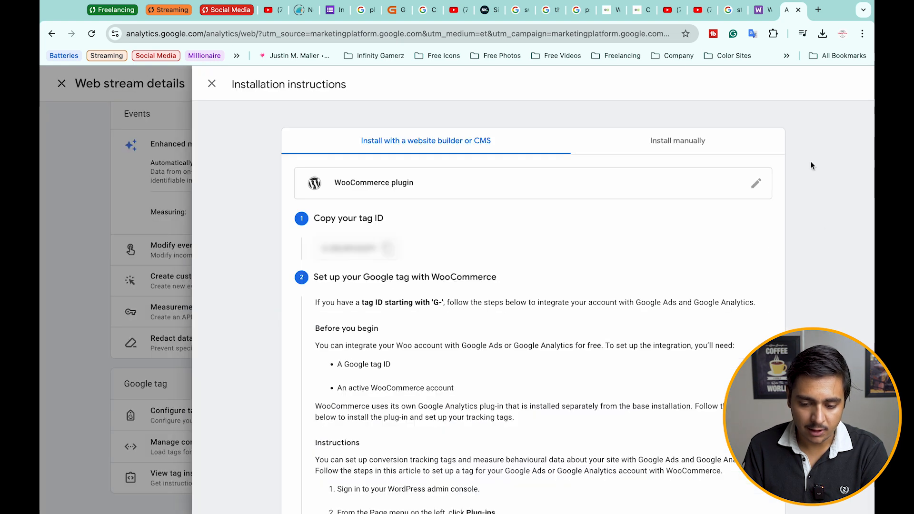
click(692, 145)
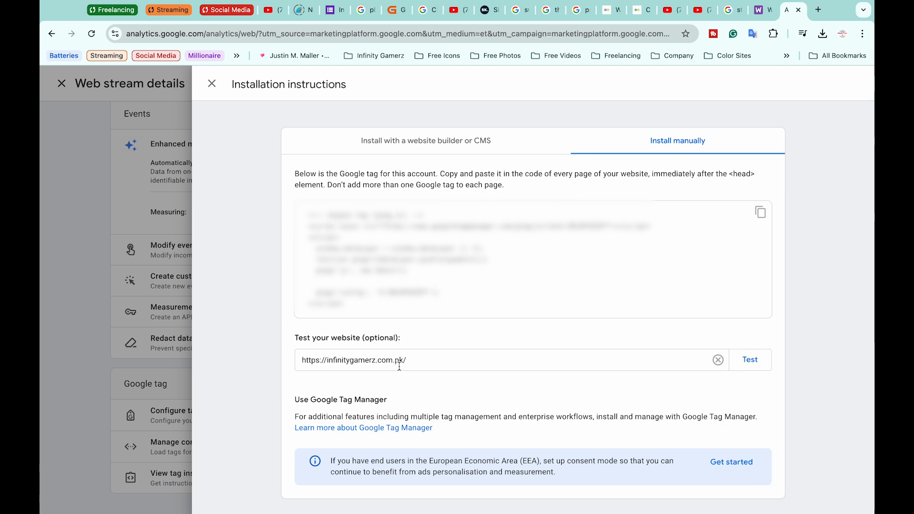
click(752, 361)
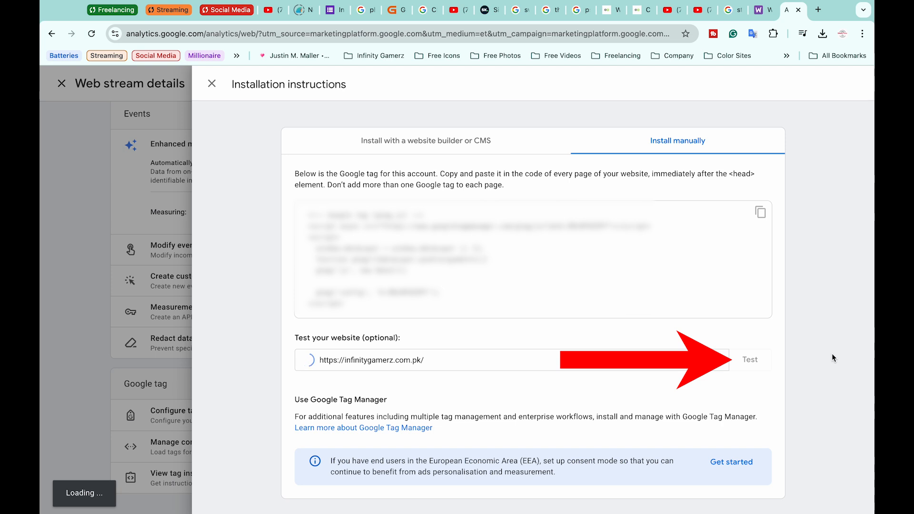